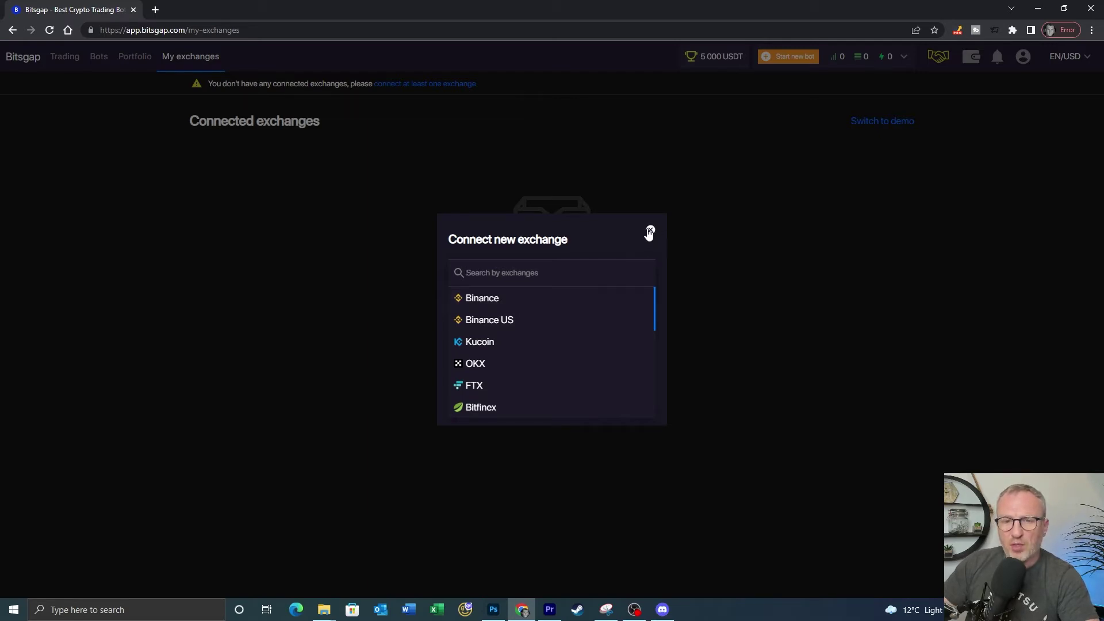
Dismiss the exchange connection dialog and switch the connected exchanges page to demo mode.
{"action": "left_click", "coordinate": [650, 232]}
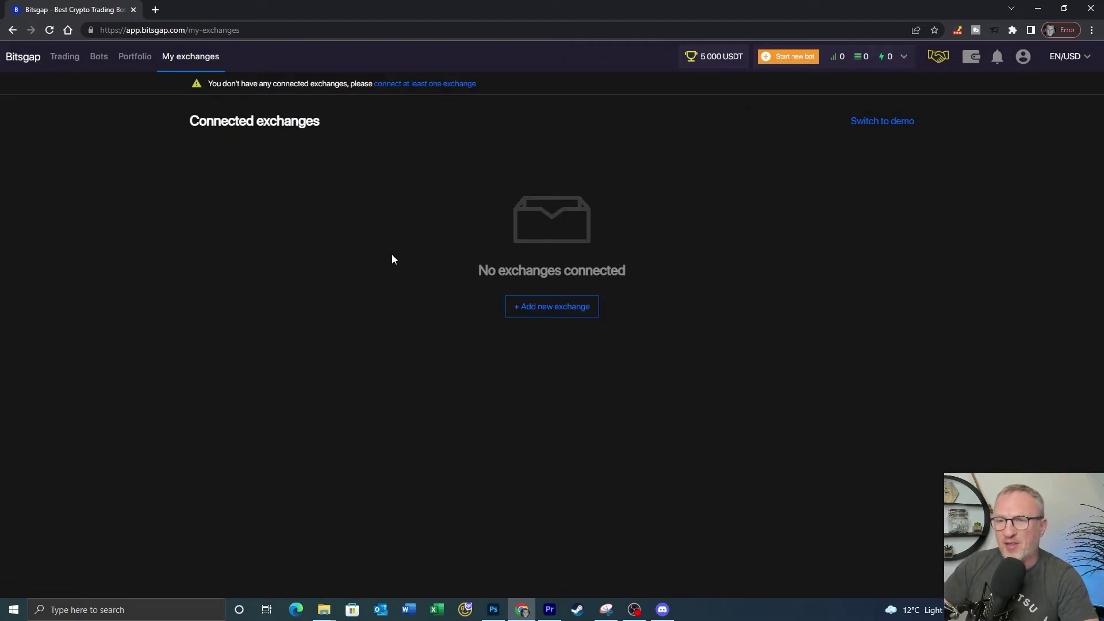
{"action": "left_click", "coordinate": [888, 122]}
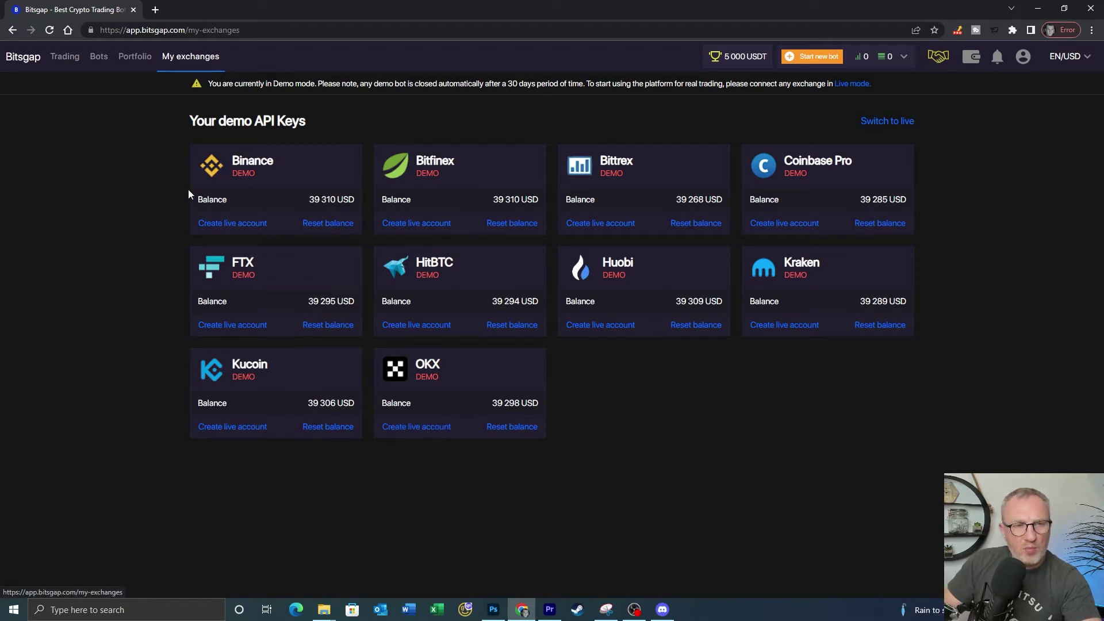
Go to the bots page and begin setting up a new Classic bot.
{"action": "left_click", "coordinate": [100, 62]}
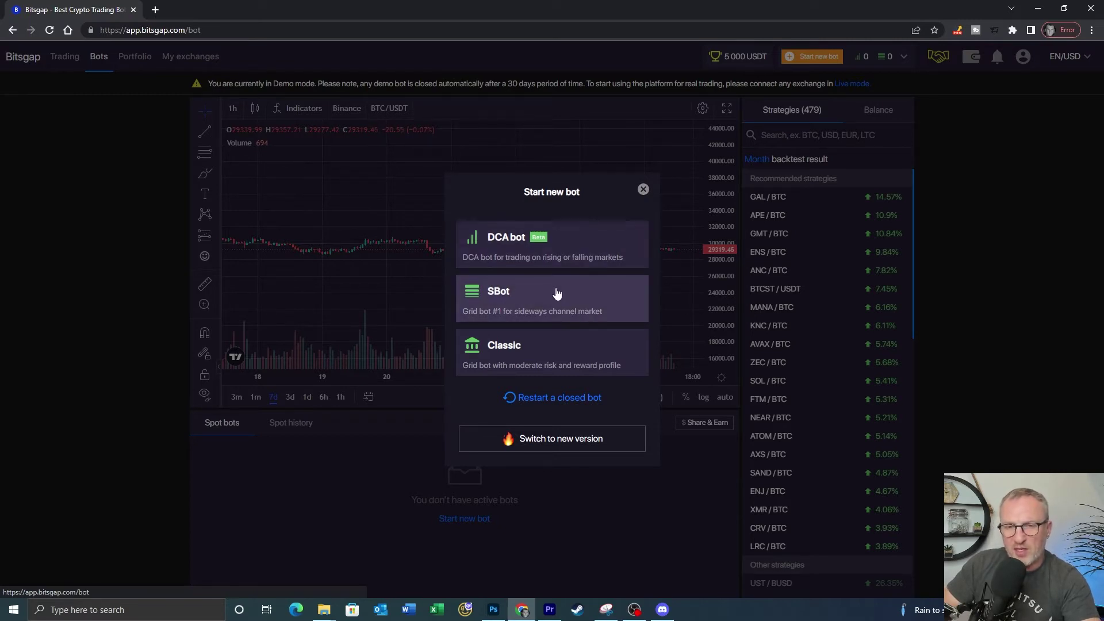
{"action": "left_click", "coordinate": [642, 190]}
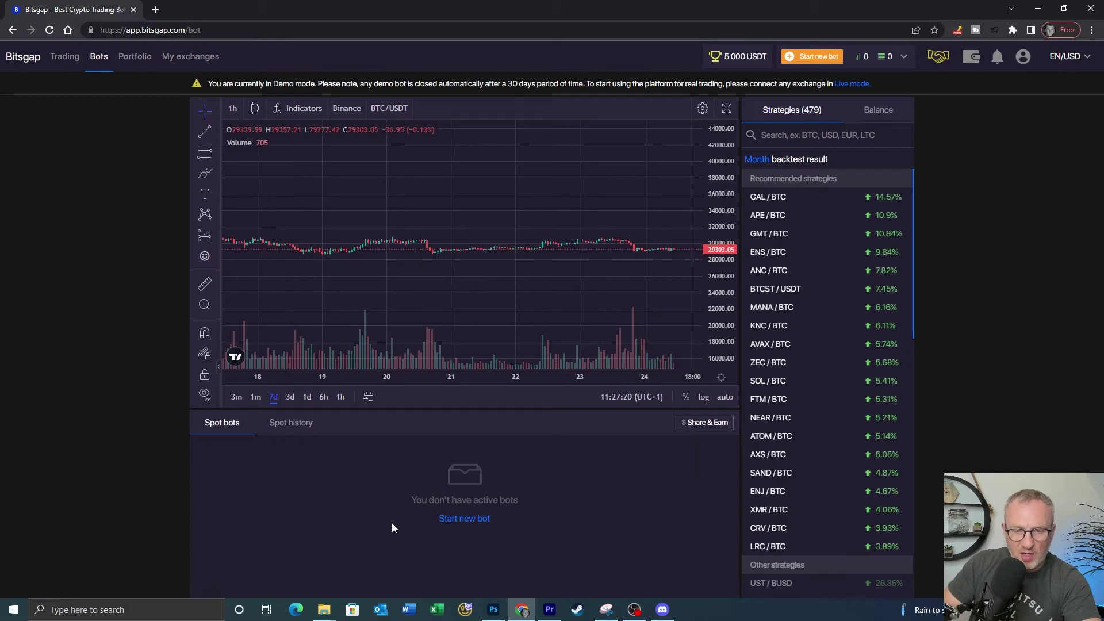
{"action": "left_click", "coordinate": [462, 520]}
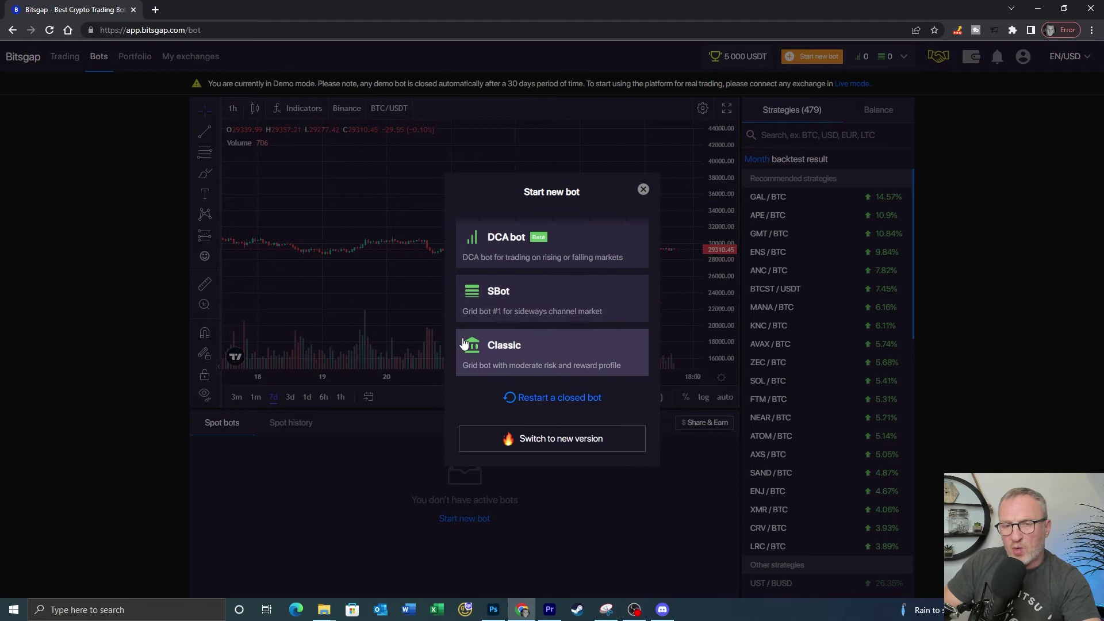
{"action": "left_click", "coordinate": [556, 362]}
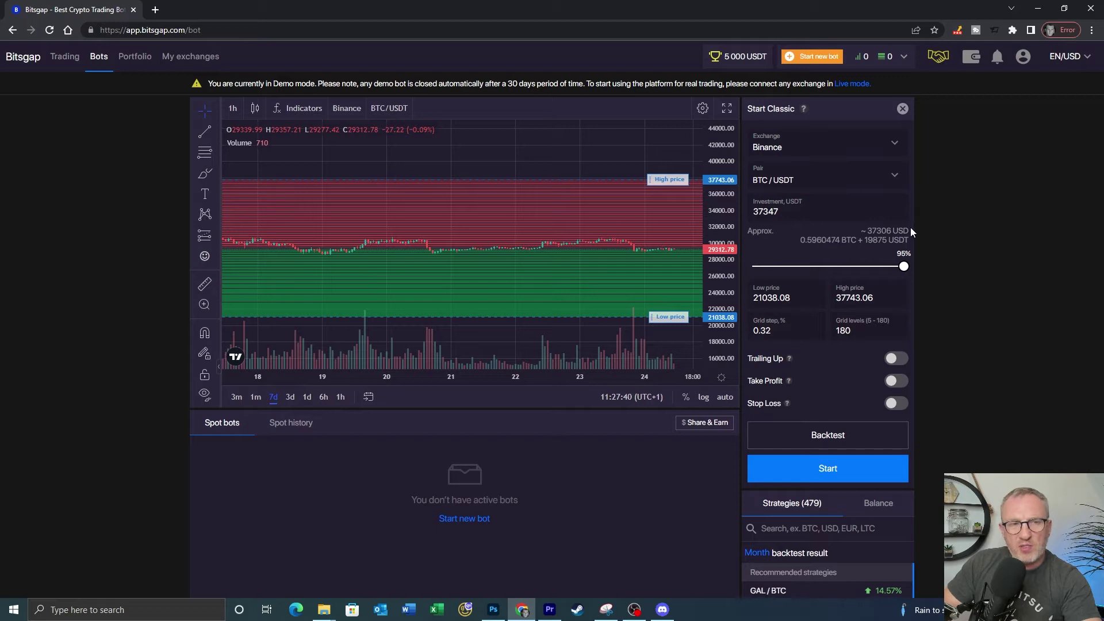
Open the Bitsgap help center and search its articles for "classic".
{"action": "left_click", "coordinate": [1022, 58]}
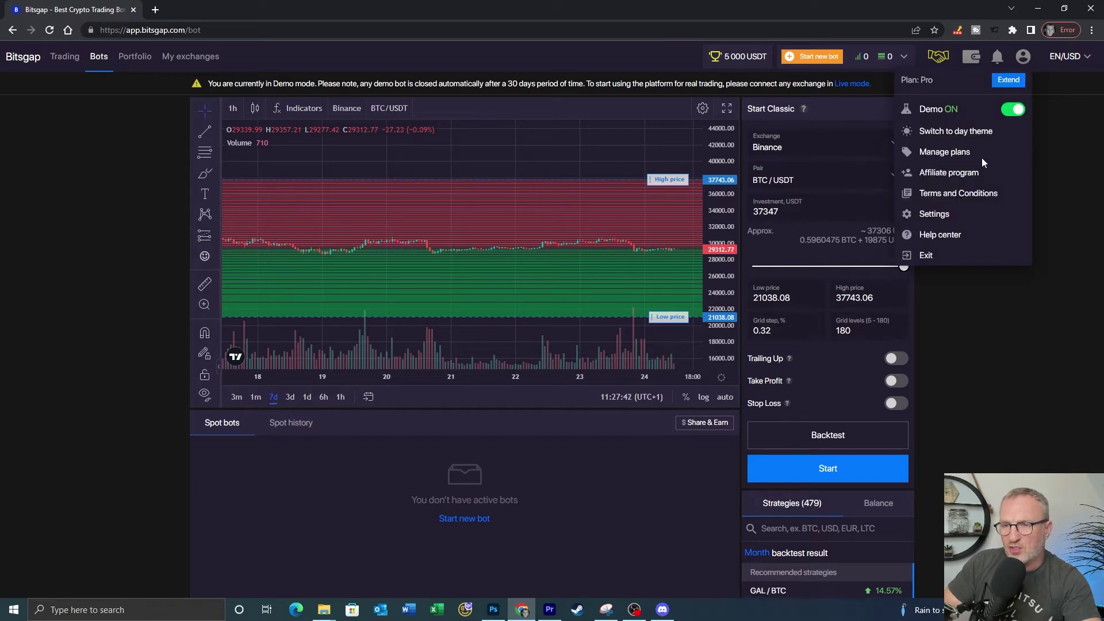
{"action": "left_click", "coordinate": [950, 237]}
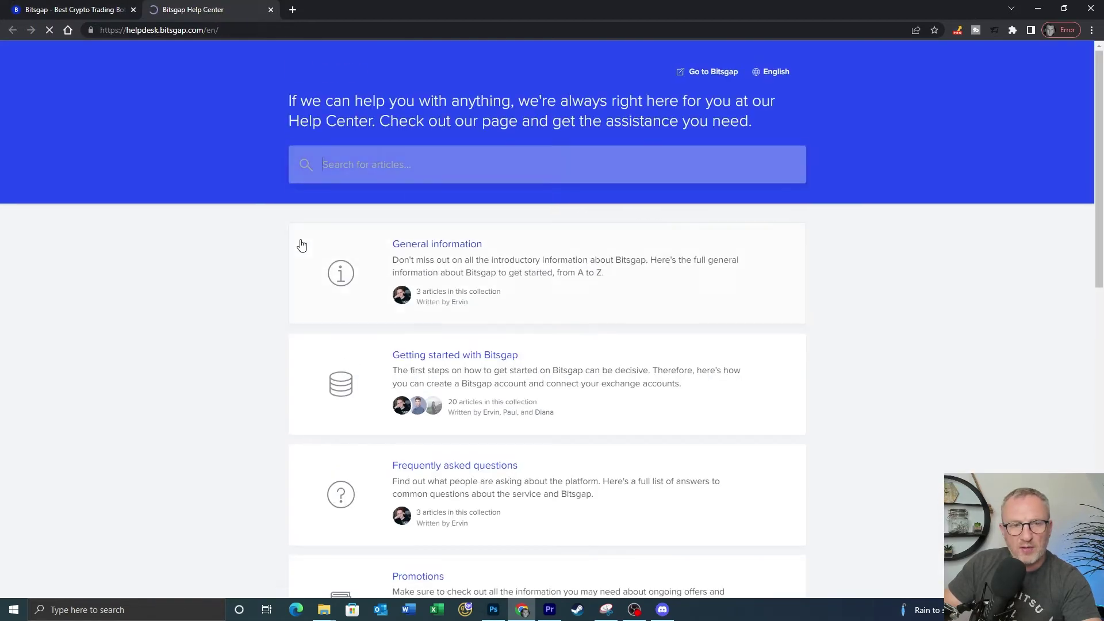
{"action": "type", "text": "classi"}
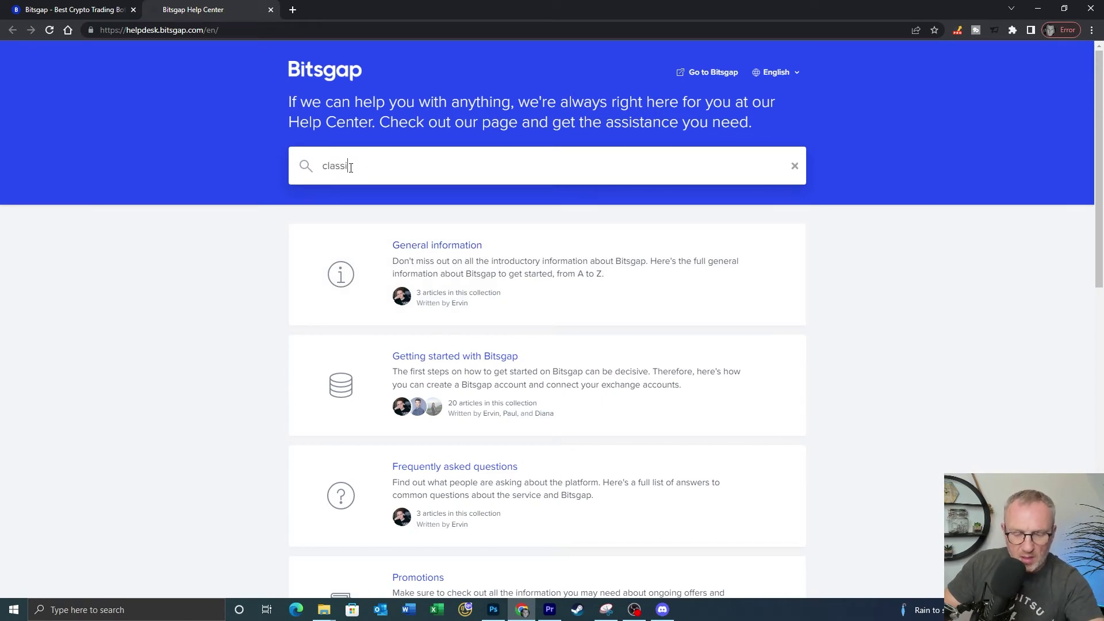
{"action": "type", "text": "c"}
{"action": "key", "text": "Return"}
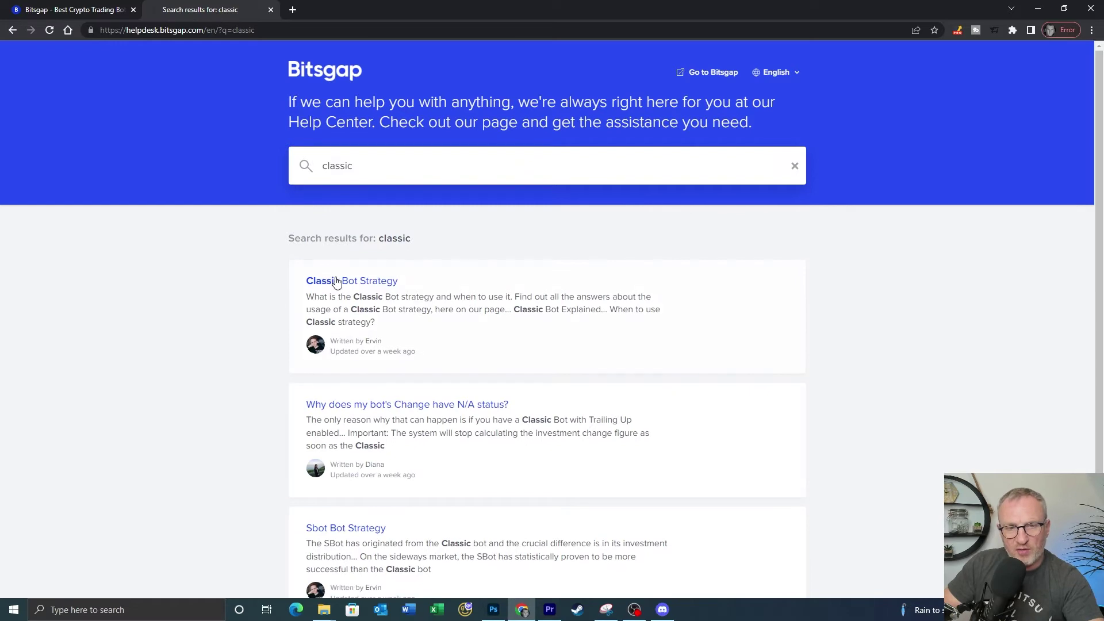
Read the Classic Bot Strategy article, including how the bot places orders and when to use the strategy.
{"action": "left_click", "coordinate": [337, 282]}
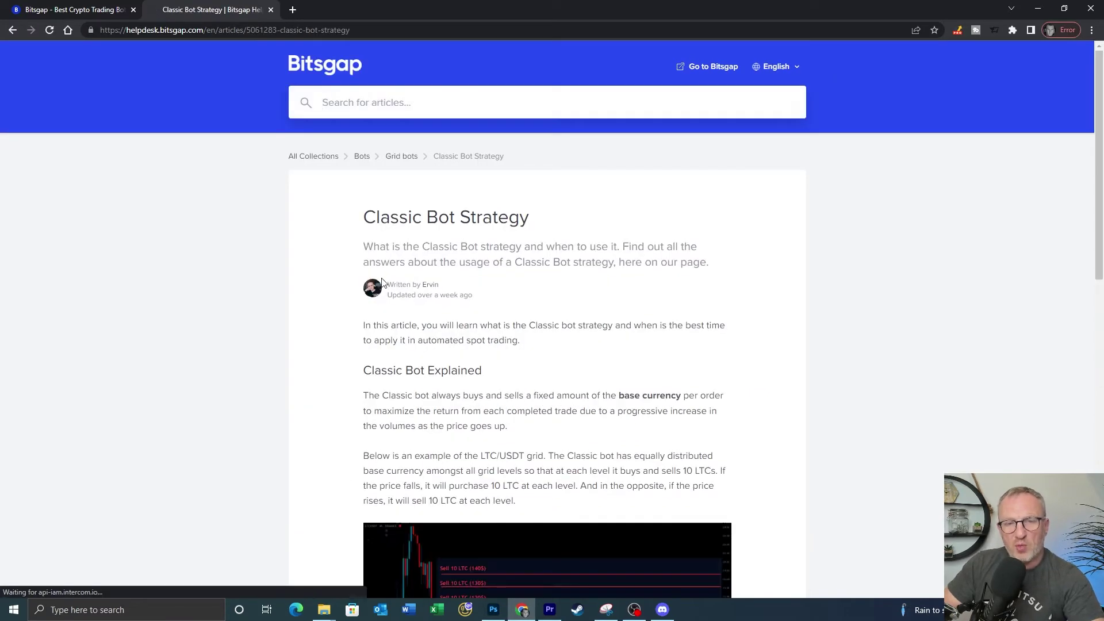
{"action": "scroll", "coordinate": [382, 282], "scroll_direction": "down", "scroll_amount": 2}
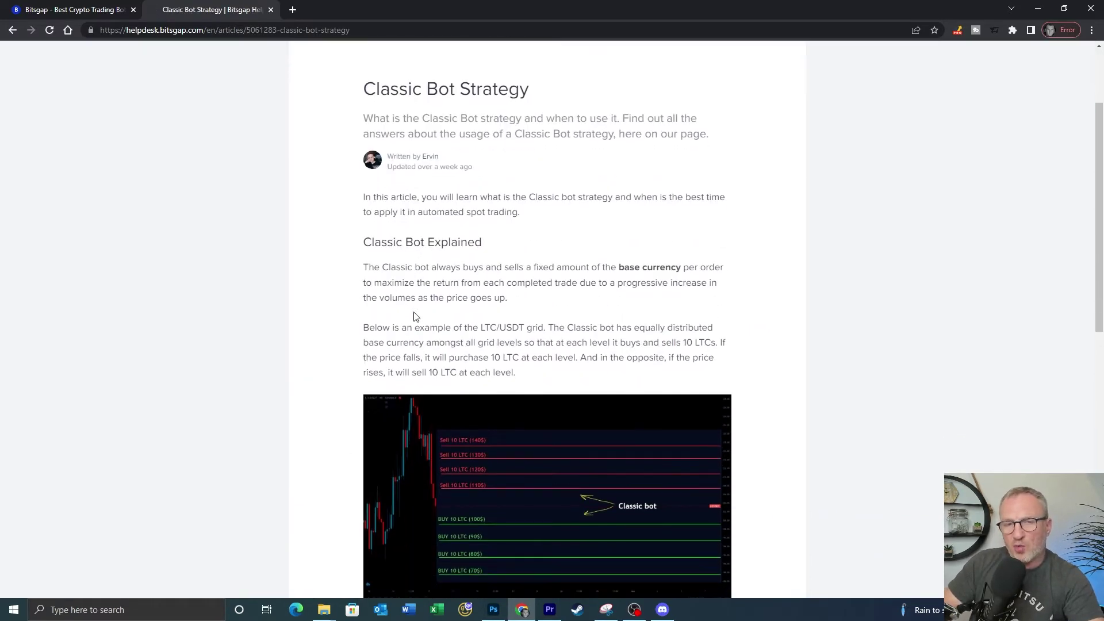
{"action": "scroll", "coordinate": [416, 316], "scroll_direction": "down", "scroll_amount": 2}
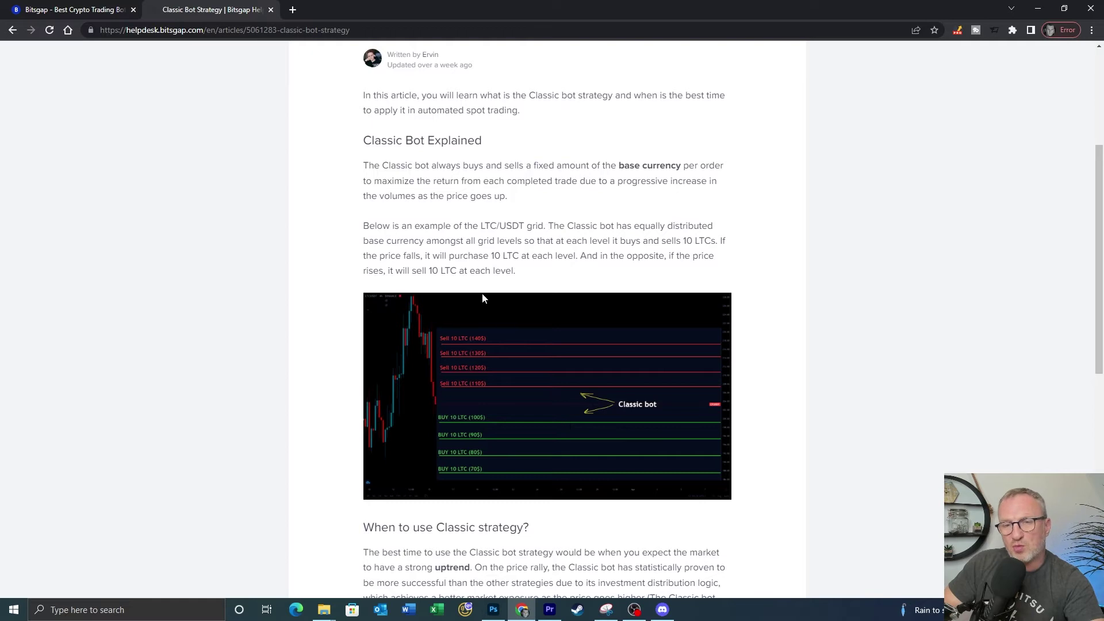
{"action": "scroll", "coordinate": [339, 244], "scroll_direction": "down", "scroll_amount": 1}
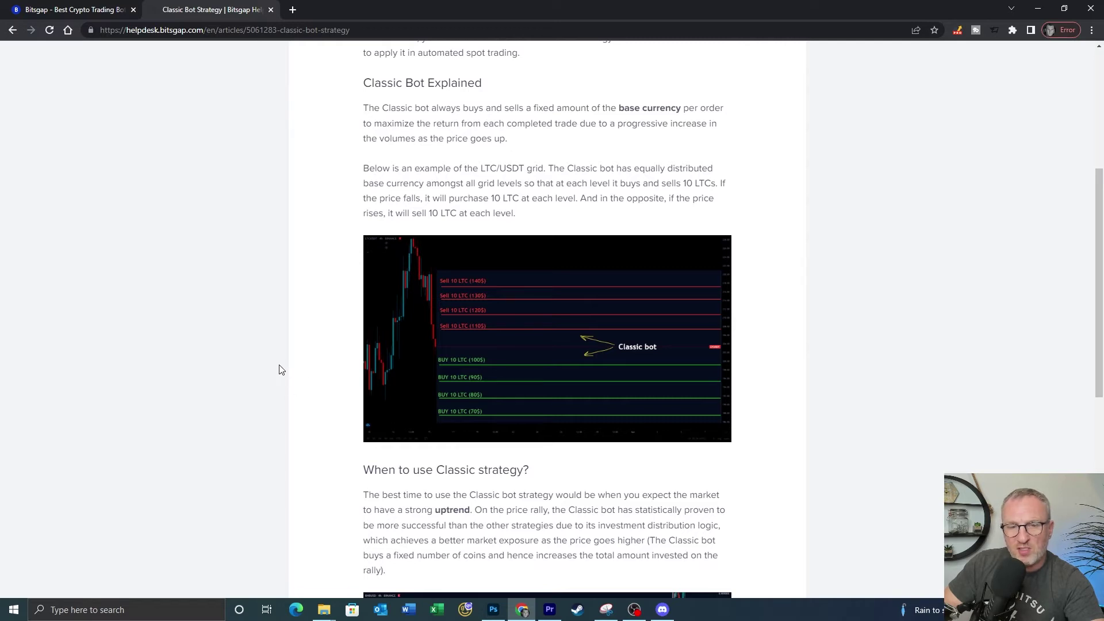
{"action": "scroll", "coordinate": [280, 368], "scroll_direction": "down", "scroll_amount": 1}
{"action": "scroll", "coordinate": [280, 368], "scroll_direction": "down", "scroll_amount": 4}
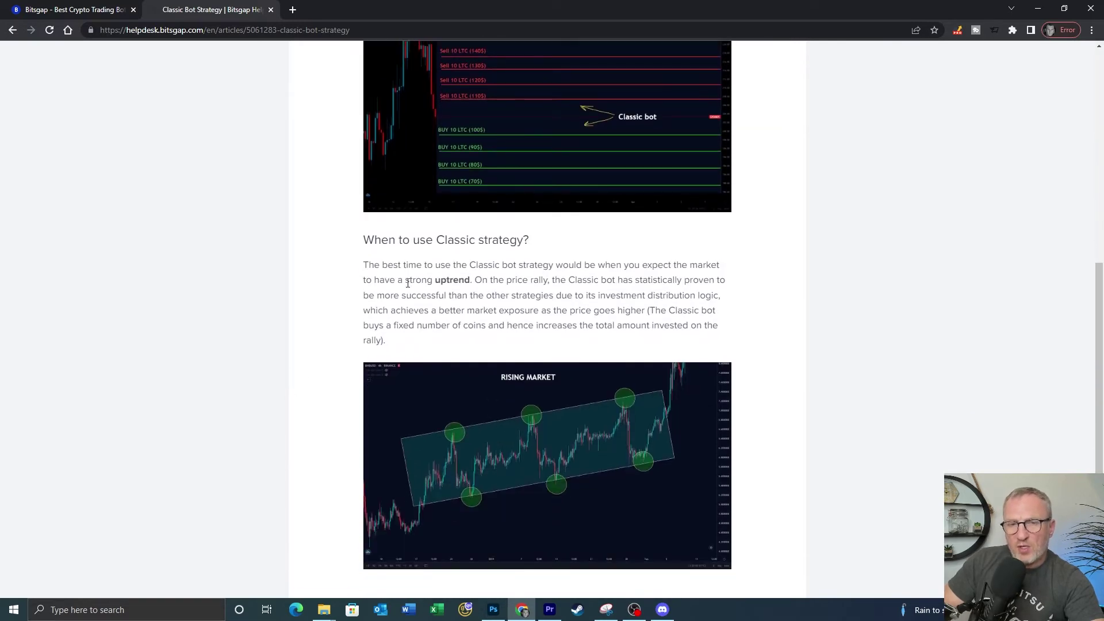
{"action": "scroll", "coordinate": [279, 382], "scroll_direction": "down", "scroll_amount": 1}
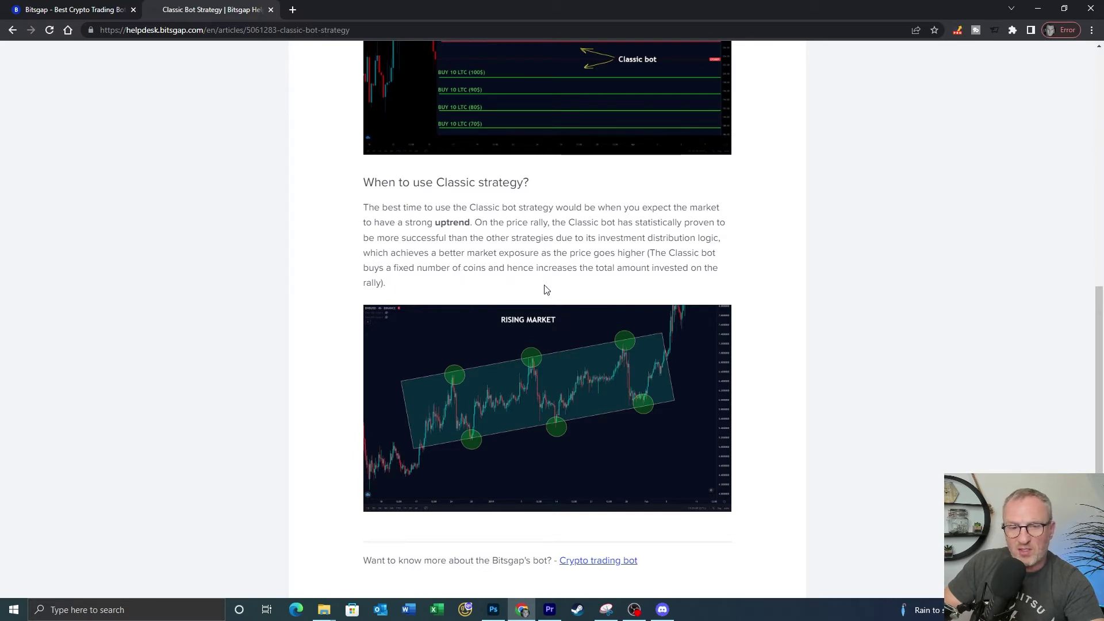
Return to the Classic bot setup, review the available exchanges, and set the investment to 1000 USDT.
{"action": "left_click", "coordinate": [67, 8]}
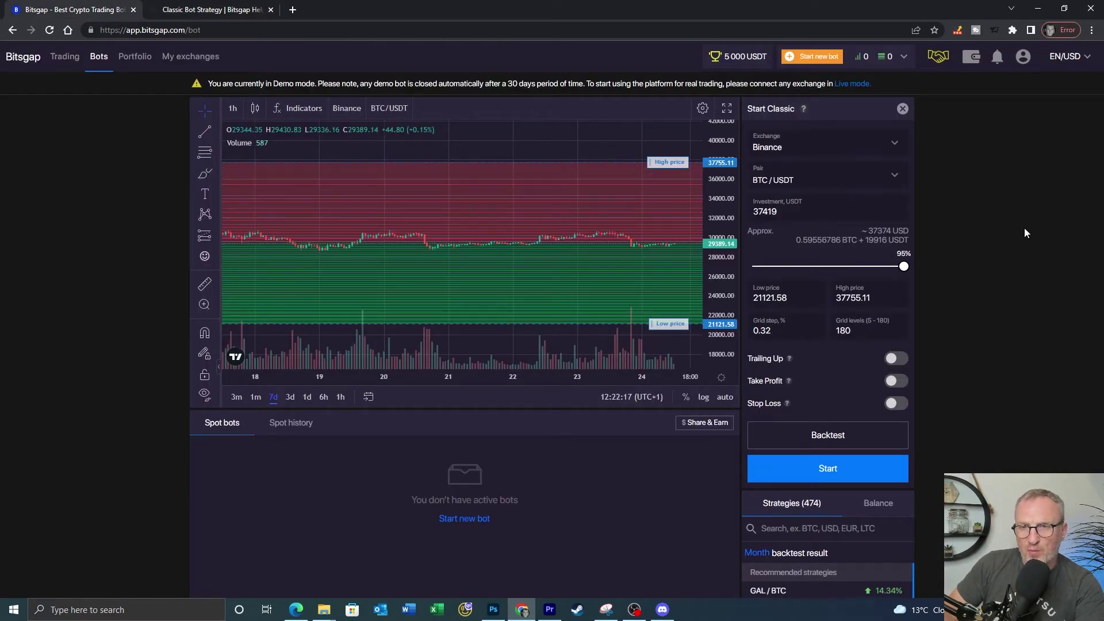
{"action": "left_click", "coordinate": [810, 154]}
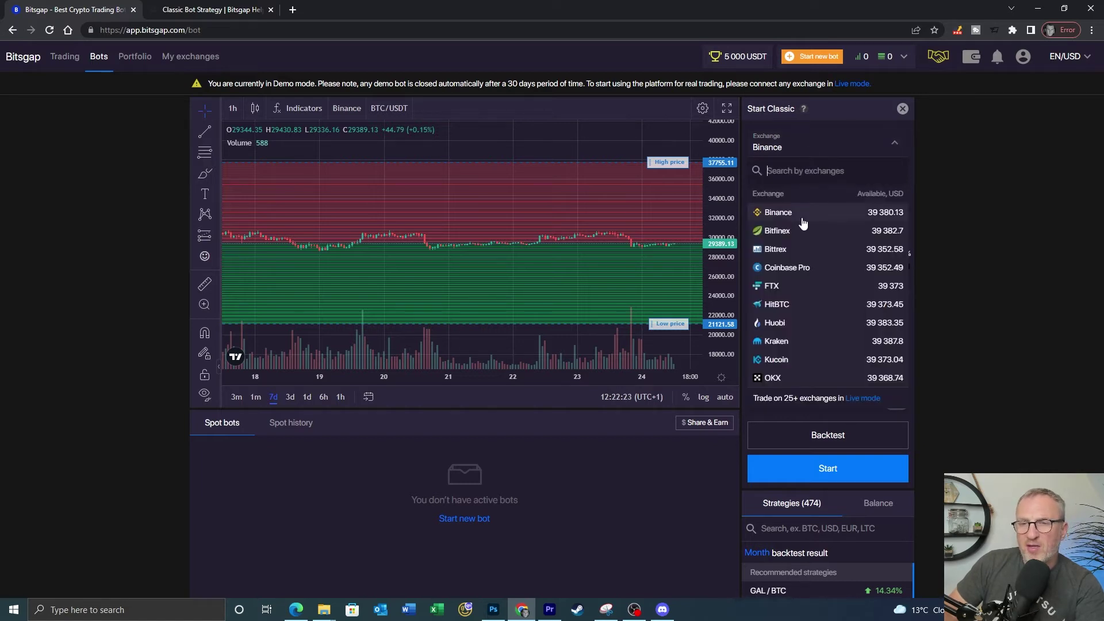
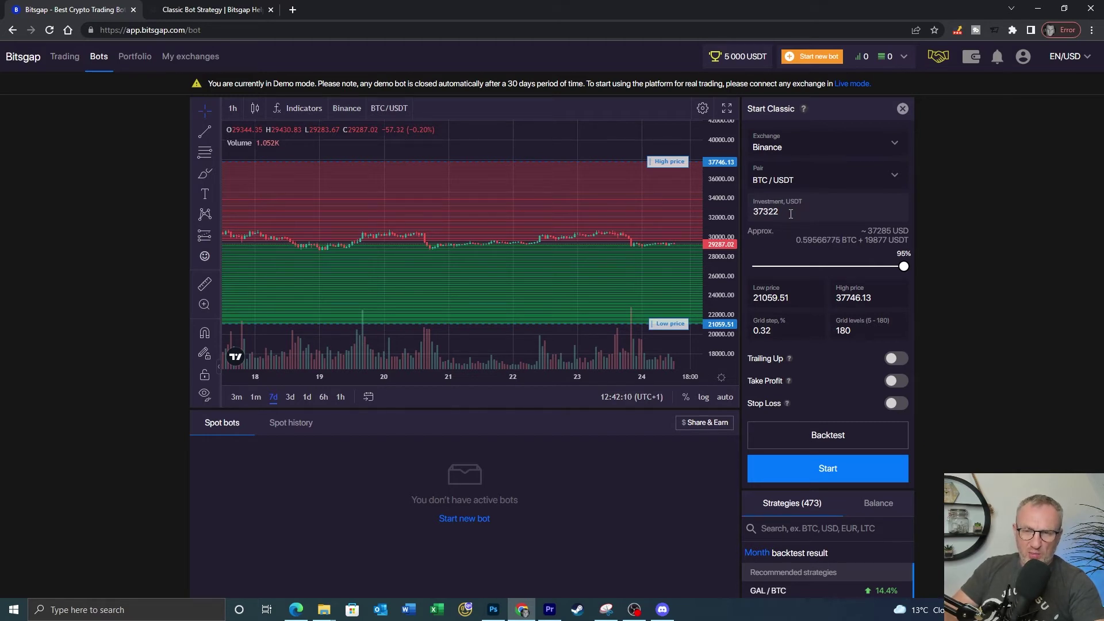
{"action": "left_click_drag", "start_coordinate": [790, 214], "coordinate": [754, 212]}
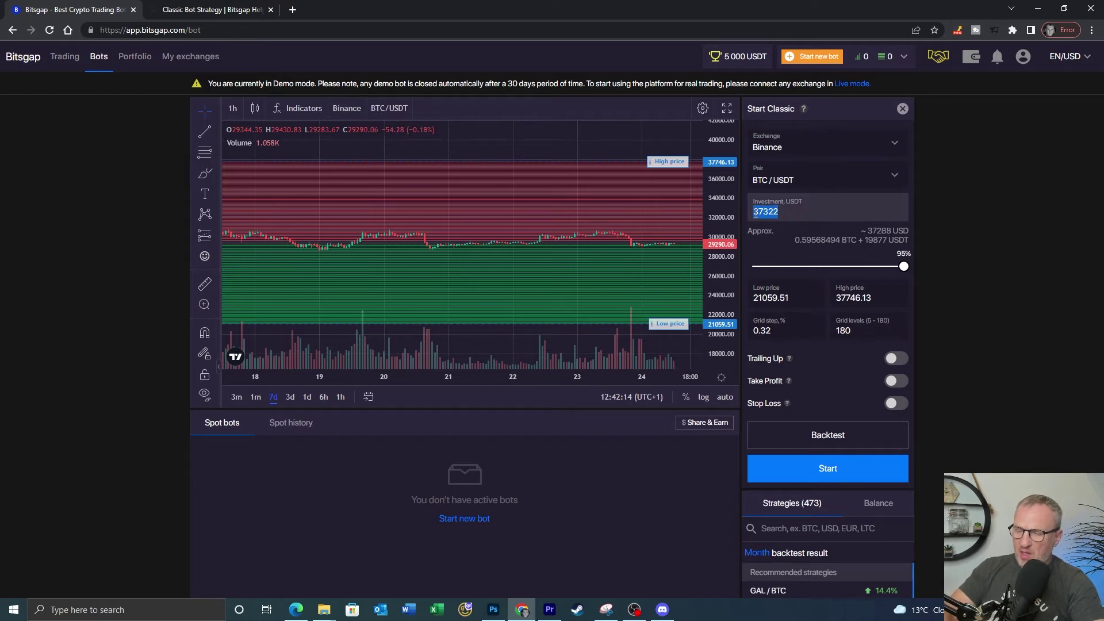
{"action": "type", "text": "1000"}
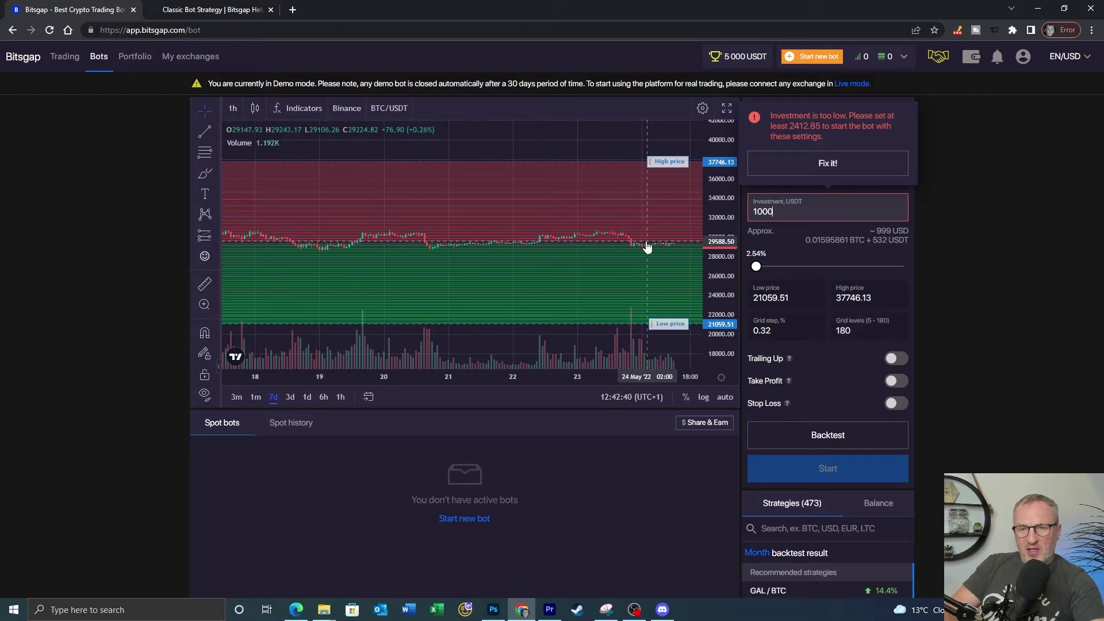
Reduce the Classic bot's number of grid levels to 10.
{"action": "scroll", "coordinate": [644, 247], "scroll_direction": "up", "scroll_amount": 5}
{"action": "left_click_drag", "start_coordinate": [730, 259], "coordinate": [729, 229]}
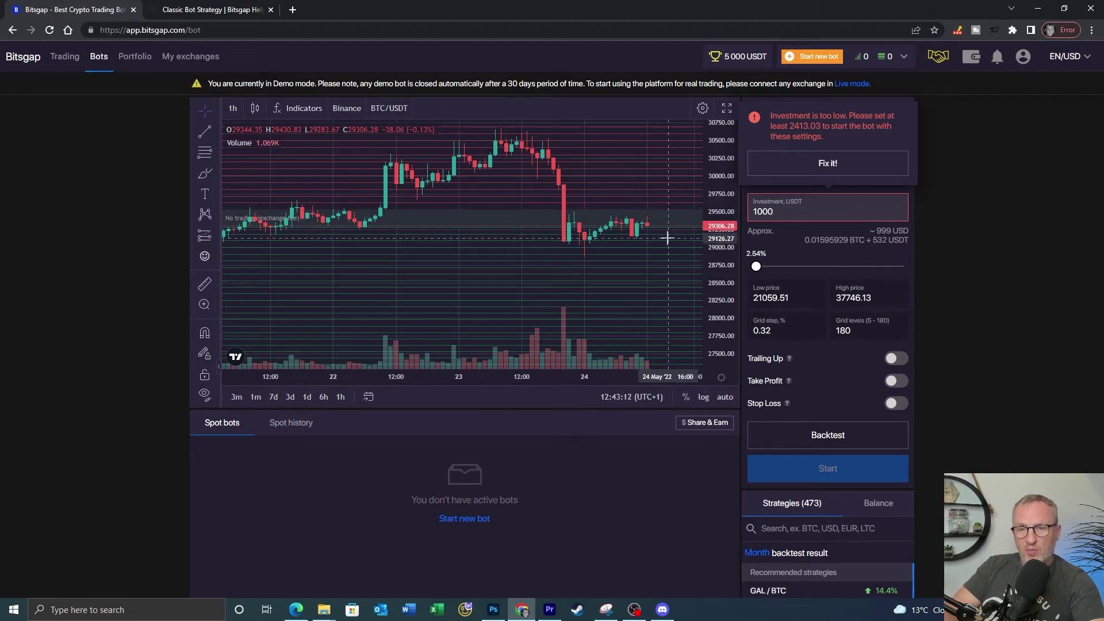
{"action": "left_click_drag", "start_coordinate": [850, 332], "coordinate": [843, 332]}
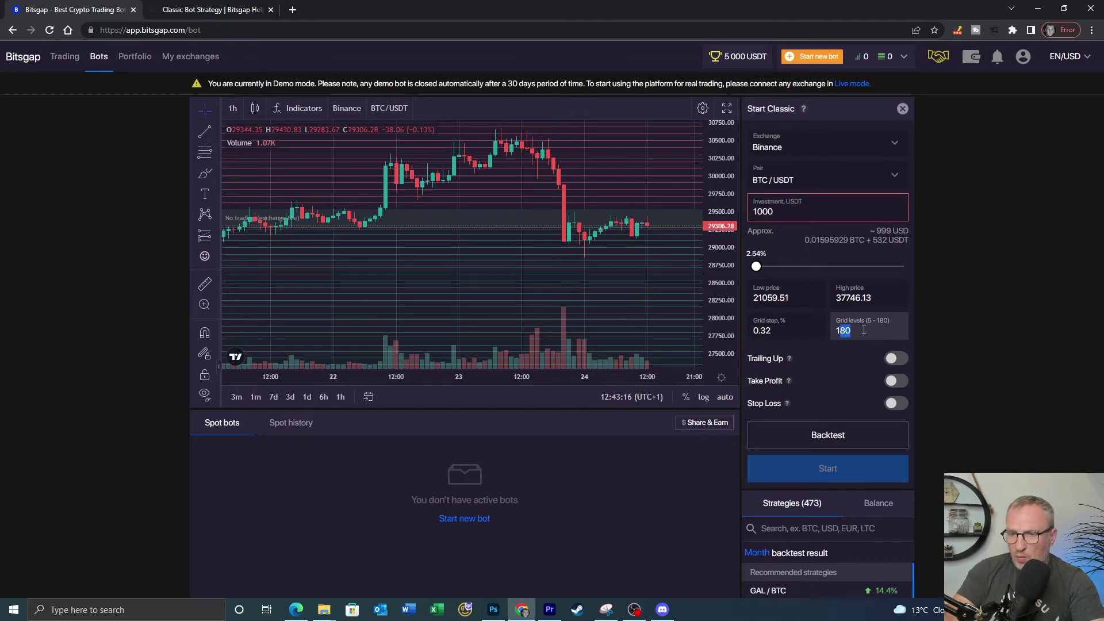
{"action": "type", "text": "0"}
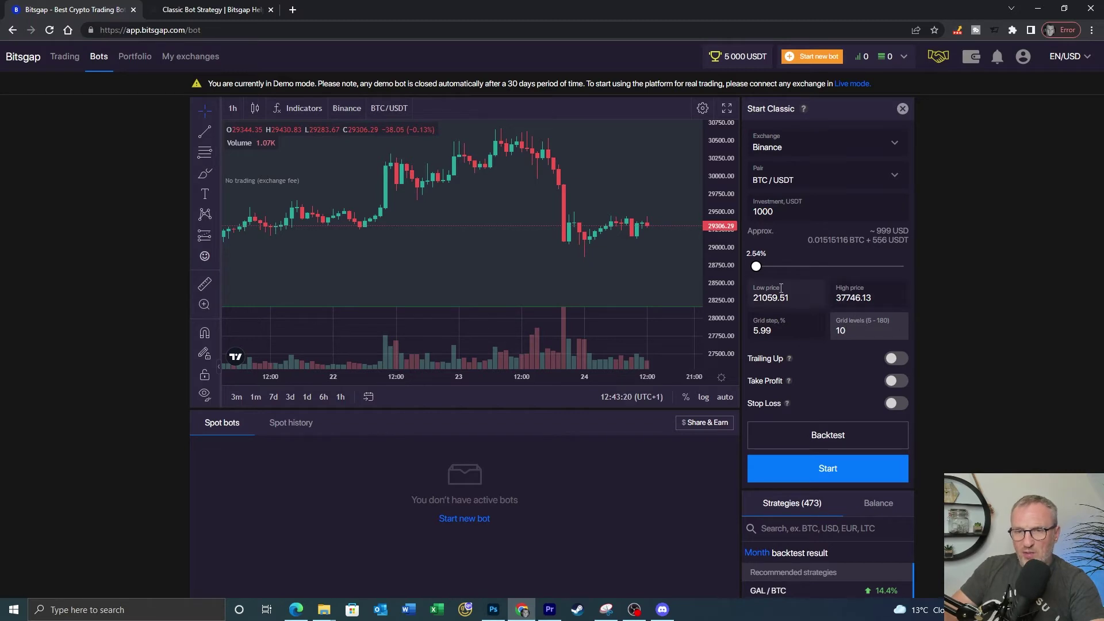
{"action": "scroll", "coordinate": [663, 262], "scroll_direction": "down", "scroll_amount": 2}
{"action": "scroll", "coordinate": [698, 236], "scroll_direction": "down", "scroll_amount": 2}
{"action": "left_click_drag", "start_coordinate": [722, 245], "coordinate": [725, 282]}
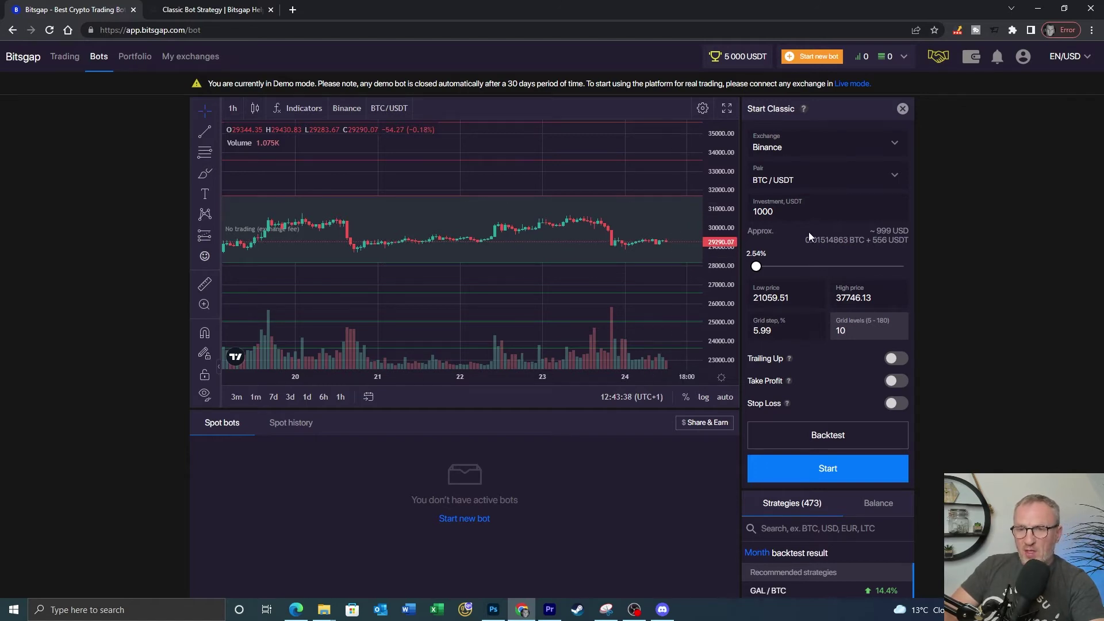
{"action": "left_click_drag", "start_coordinate": [776, 212], "coordinate": [750, 211]}
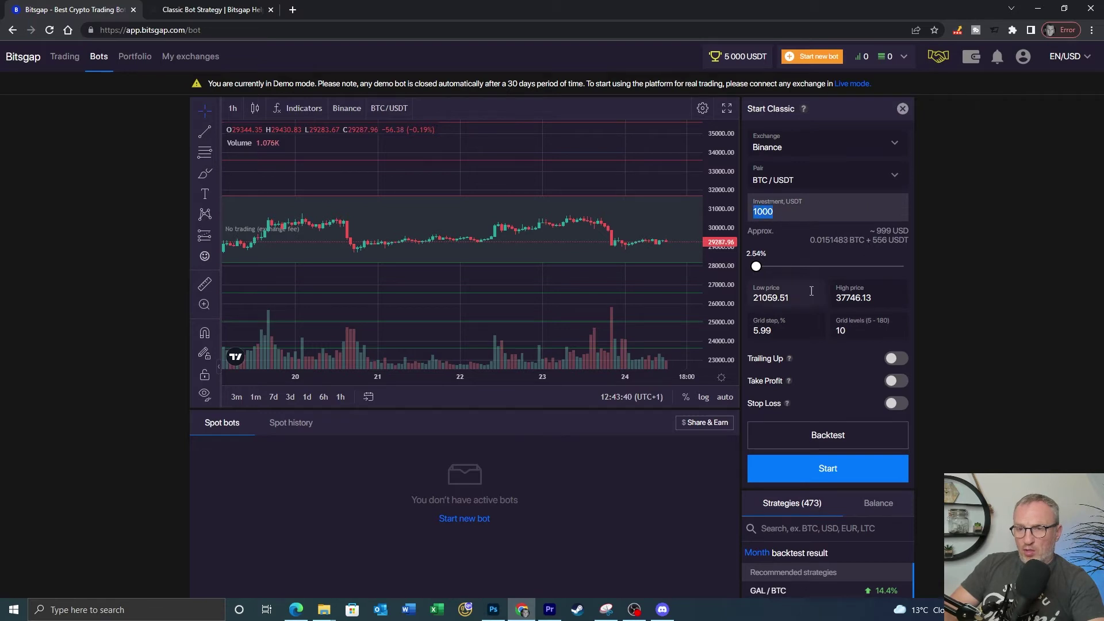
{"action": "left_click", "coordinate": [840, 330]}
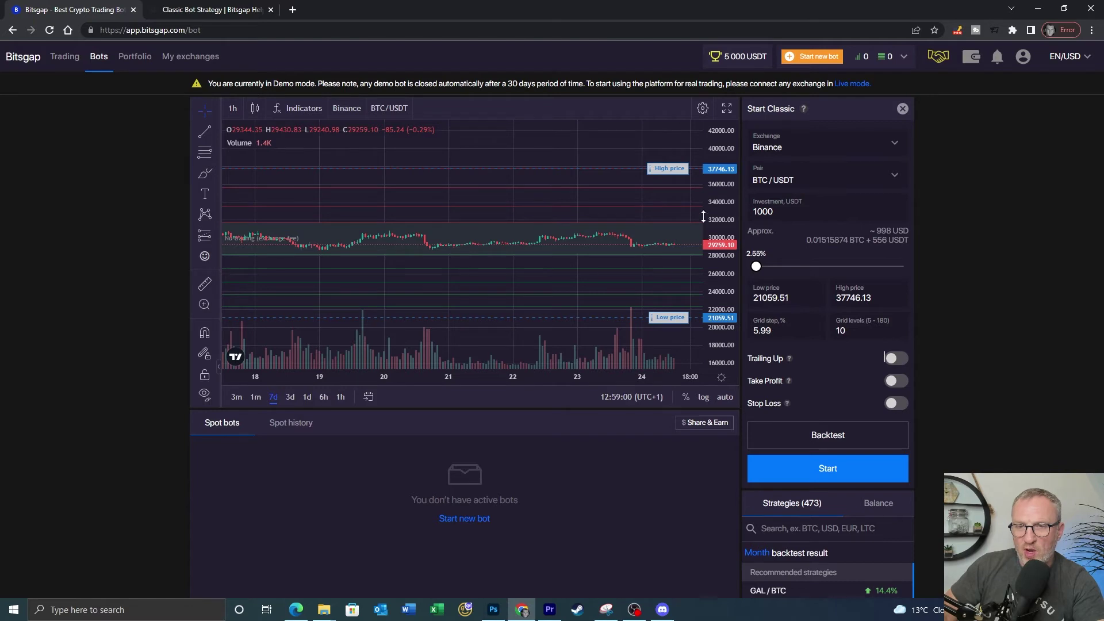
Adjust the bot's price range on the chart to a high price of about 35,436 and a low price of about 22,878.
{"action": "left_click_drag", "start_coordinate": [678, 170], "coordinate": [679, 206]}
{"action": "left_click_drag", "start_coordinate": [676, 317], "coordinate": [675, 277]}
{"action": "left_click_drag", "start_coordinate": [670, 206], "coordinate": [670, 143]}
{"action": "left_click_drag", "start_coordinate": [670, 277], "coordinate": [670, 308]}
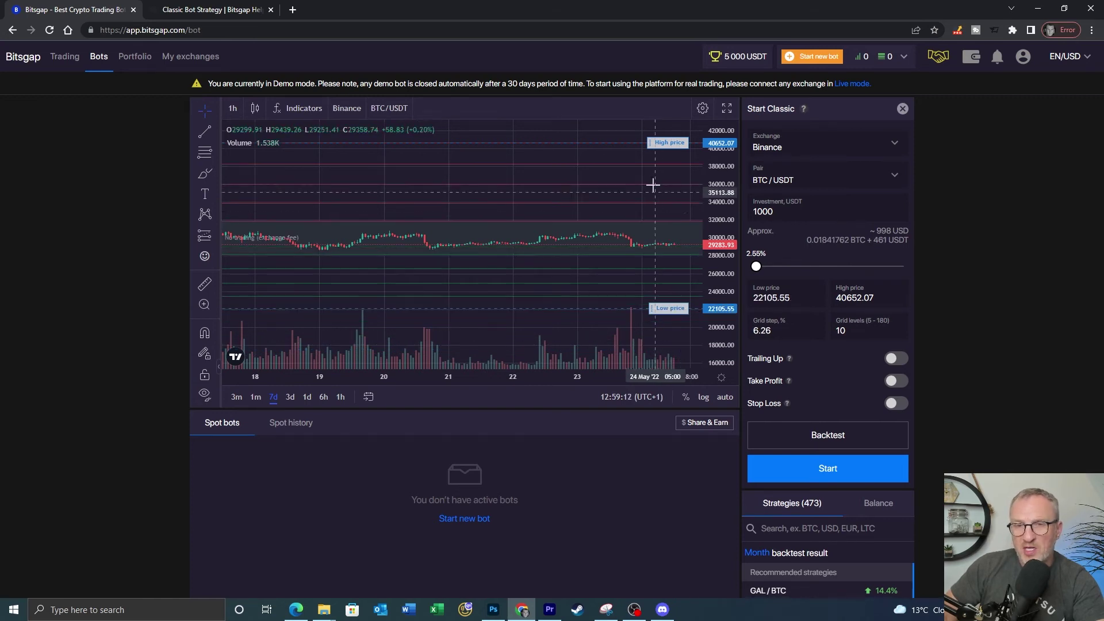
{"action": "left_click_drag", "start_coordinate": [668, 144], "coordinate": [671, 191]}
{"action": "left_click_drag", "start_coordinate": [670, 309], "coordinate": [678, 304]}
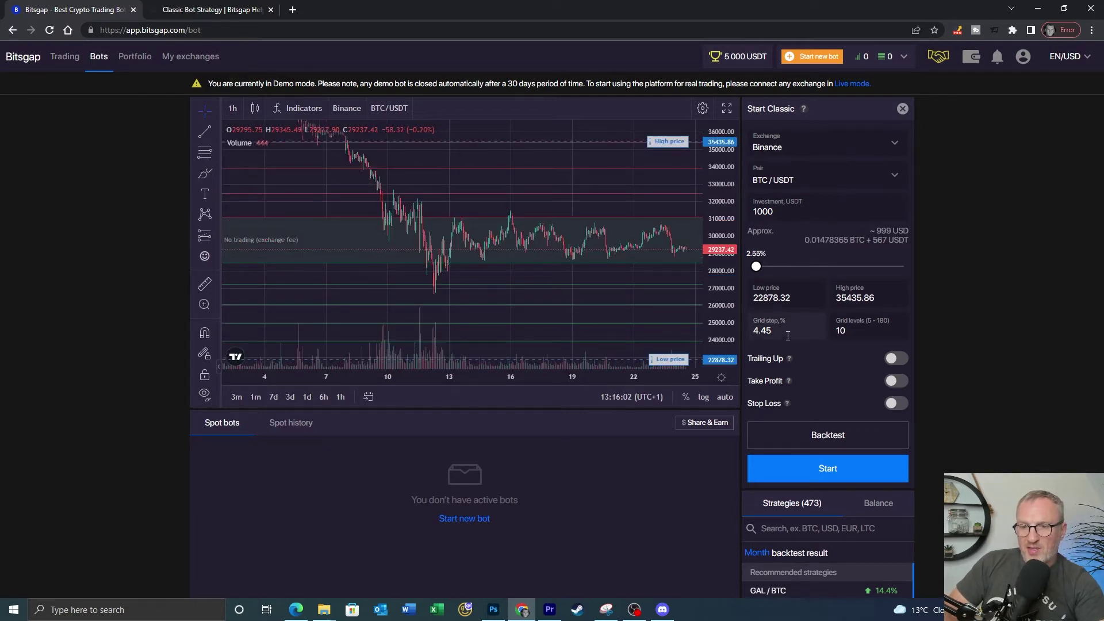
Try a grid step of 6 %, and set the grid levels back to 10.
{"action": "left_click_drag", "start_coordinate": [782, 332], "coordinate": [750, 332]}
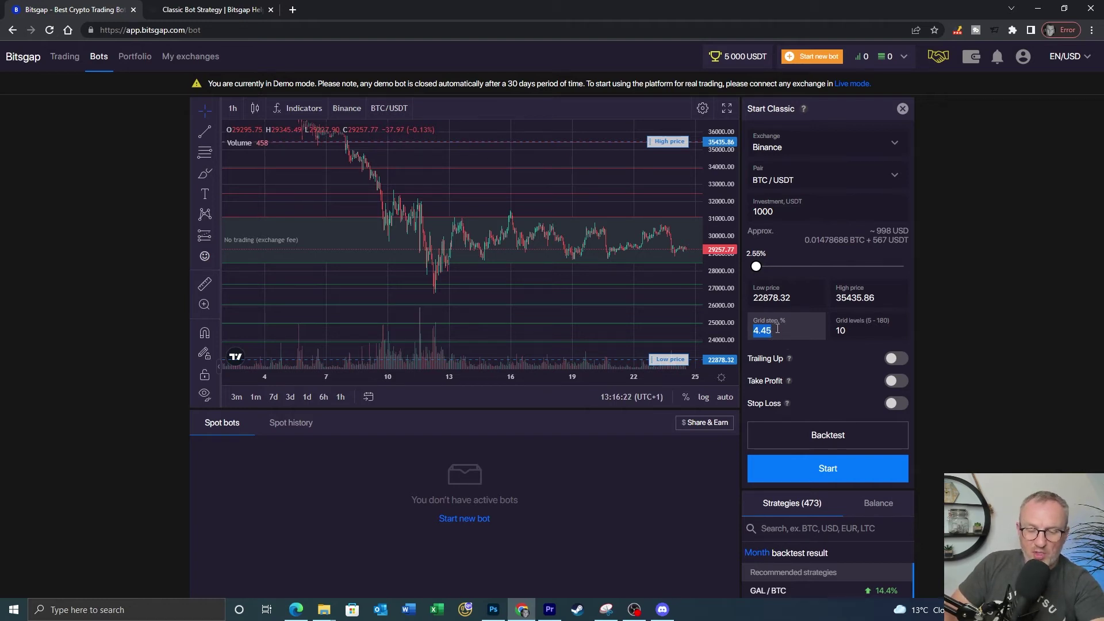
{"action": "type", "text": "6"}
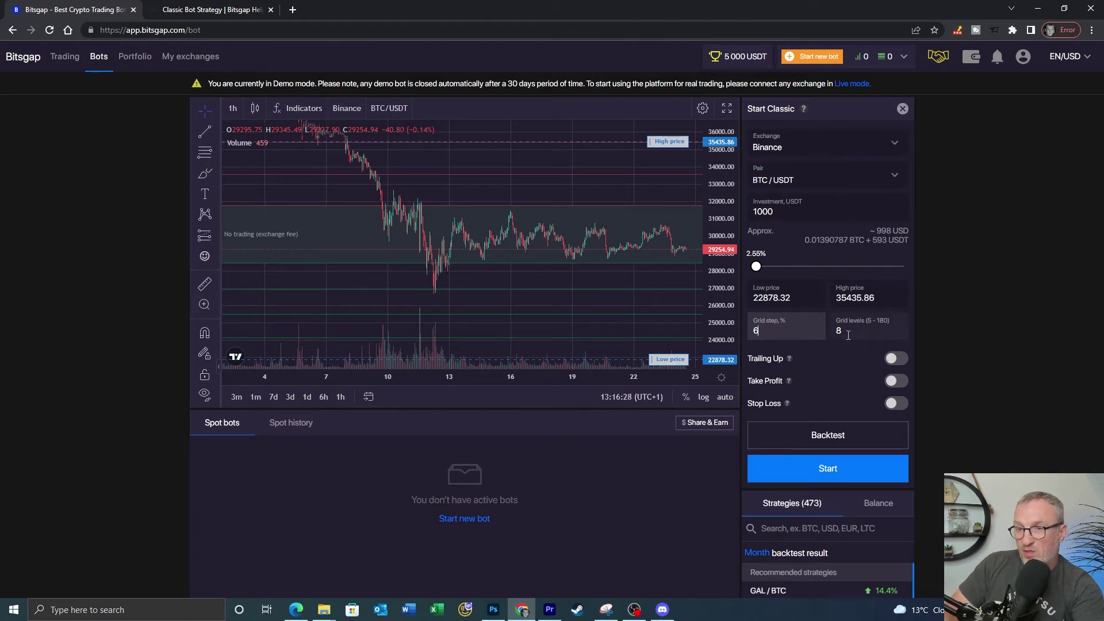
{"action": "left_click_drag", "start_coordinate": [850, 331], "coordinate": [835, 331]}
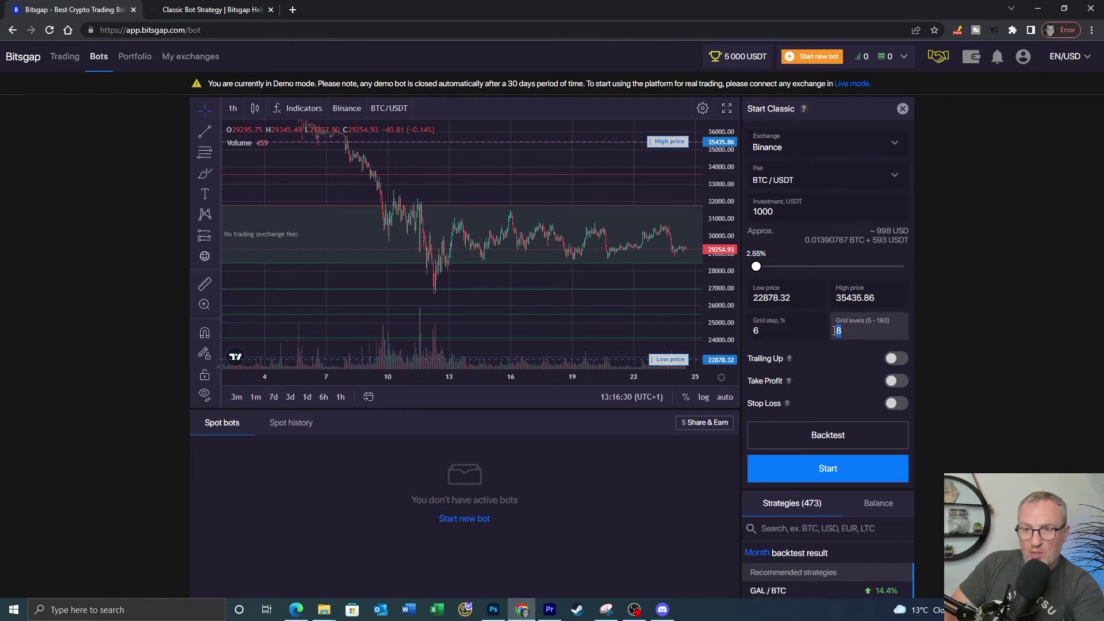
{"action": "type", "text": "10"}
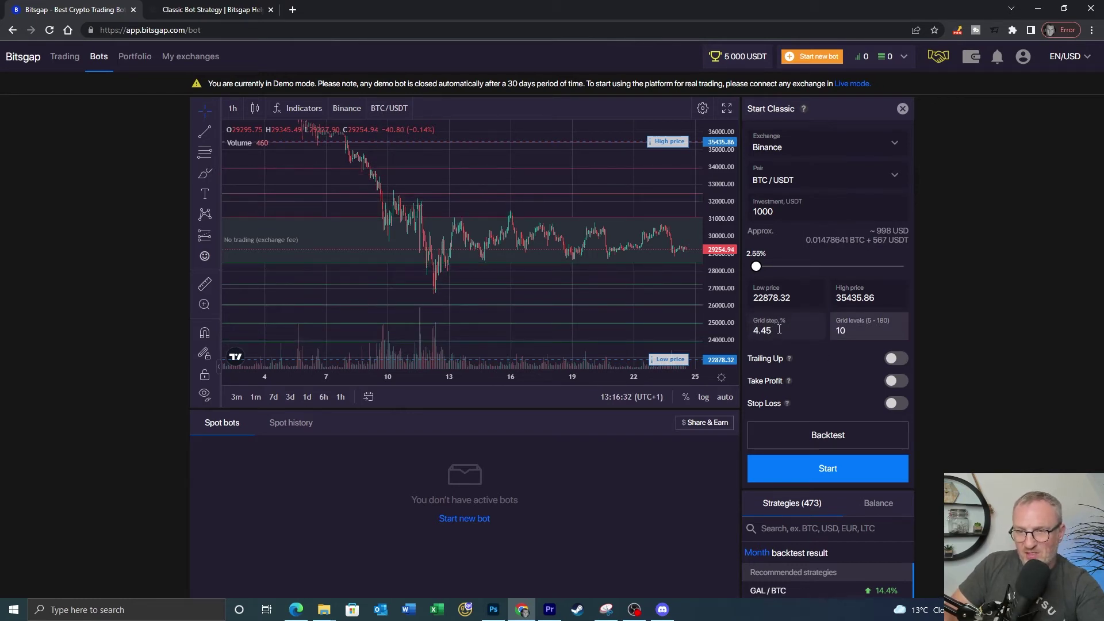
Set the Classic bot's grid levels to 15.
{"action": "left_click_drag", "start_coordinate": [849, 332], "coordinate": [841, 331]}
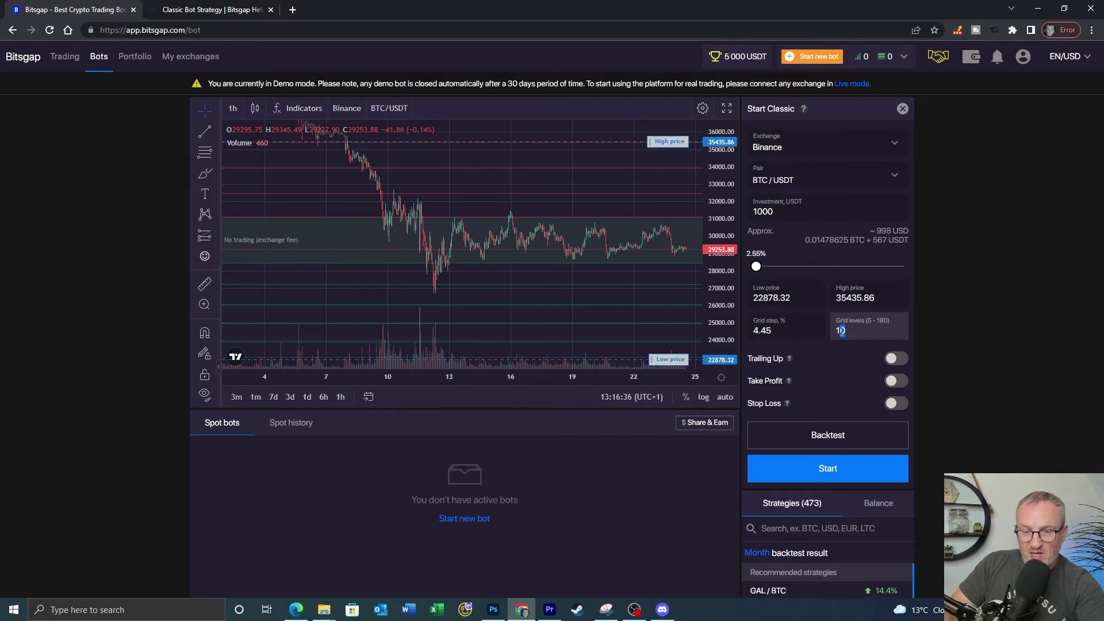
{"action": "type", "text": "5"}
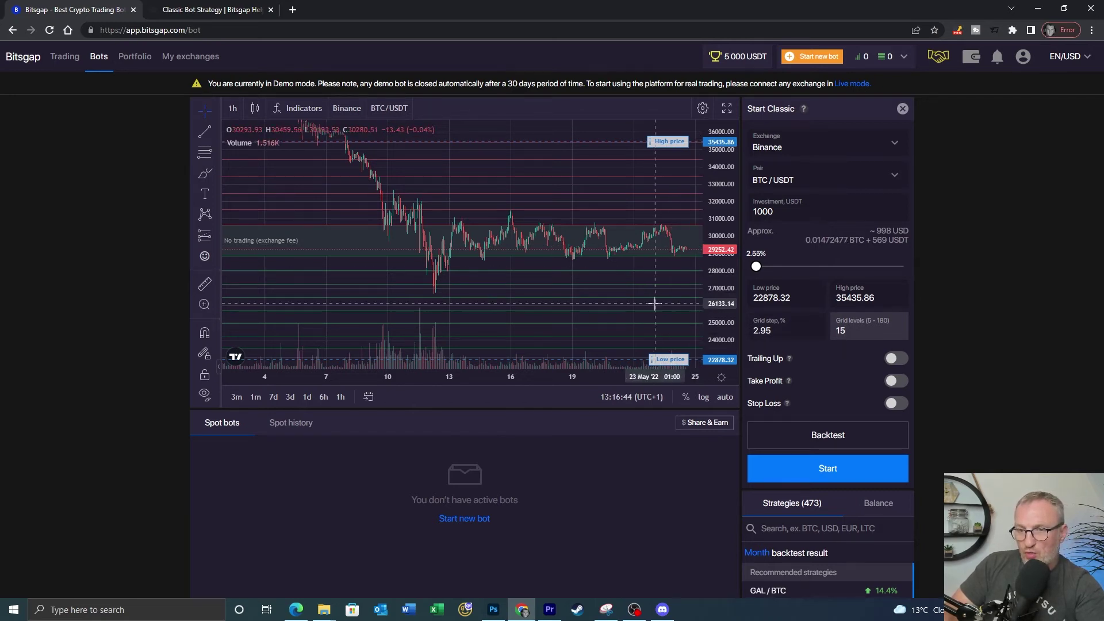
Set the Classic bot's grid levels to 10 and inspect the no-trading zone around the current price on the chart.
{"action": "left_click_drag", "start_coordinate": [845, 331], "coordinate": [840, 332]}
{"action": "type", "text": "0"}
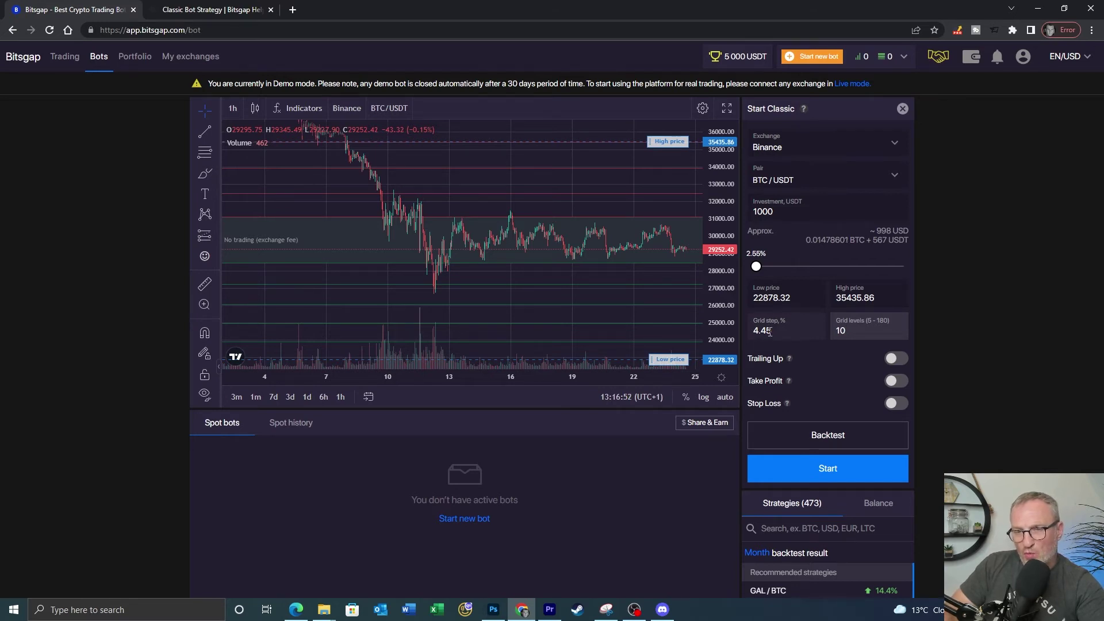
{"action": "left_click_drag", "start_coordinate": [653, 296], "coordinate": [496, 298]}
{"action": "scroll", "coordinate": [495, 299], "scroll_direction": "up", "scroll_amount": 4}
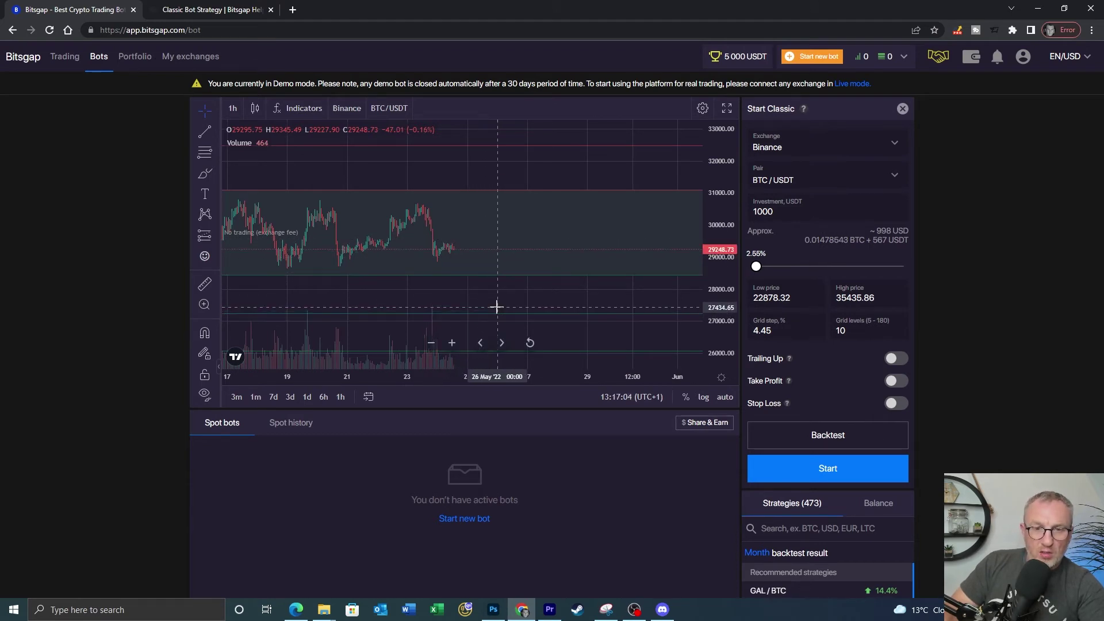
{"action": "left_click_drag", "start_coordinate": [775, 212], "coordinate": [749, 214]}
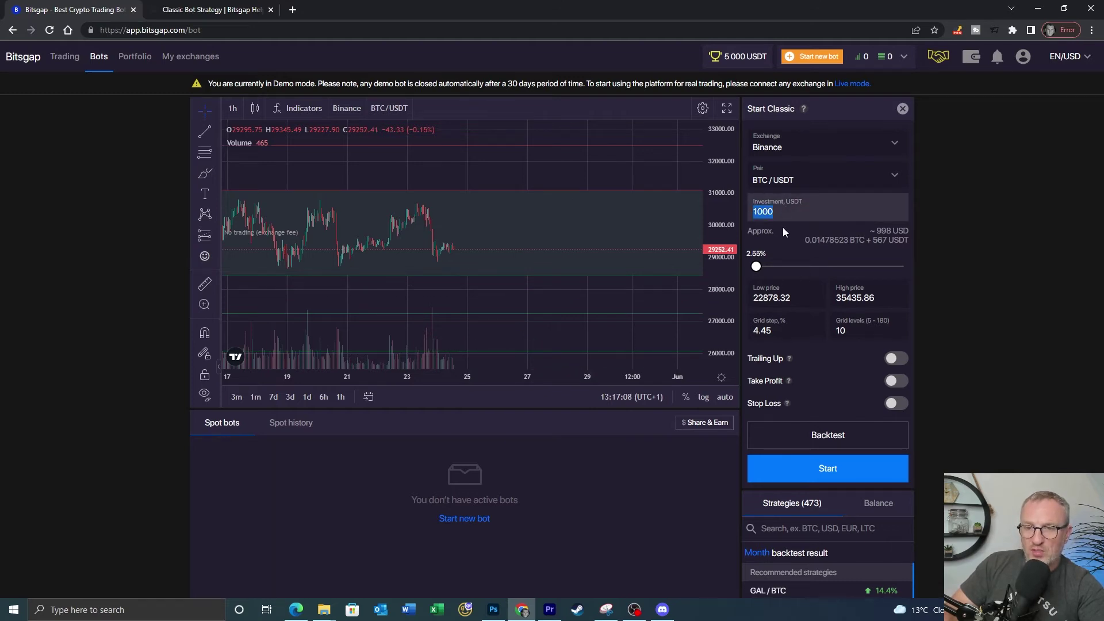
Try 15 grid levels for the Classic bot, and return the grid levels to 10.
{"action": "left_click_drag", "start_coordinate": [846, 331], "coordinate": [835, 331]}
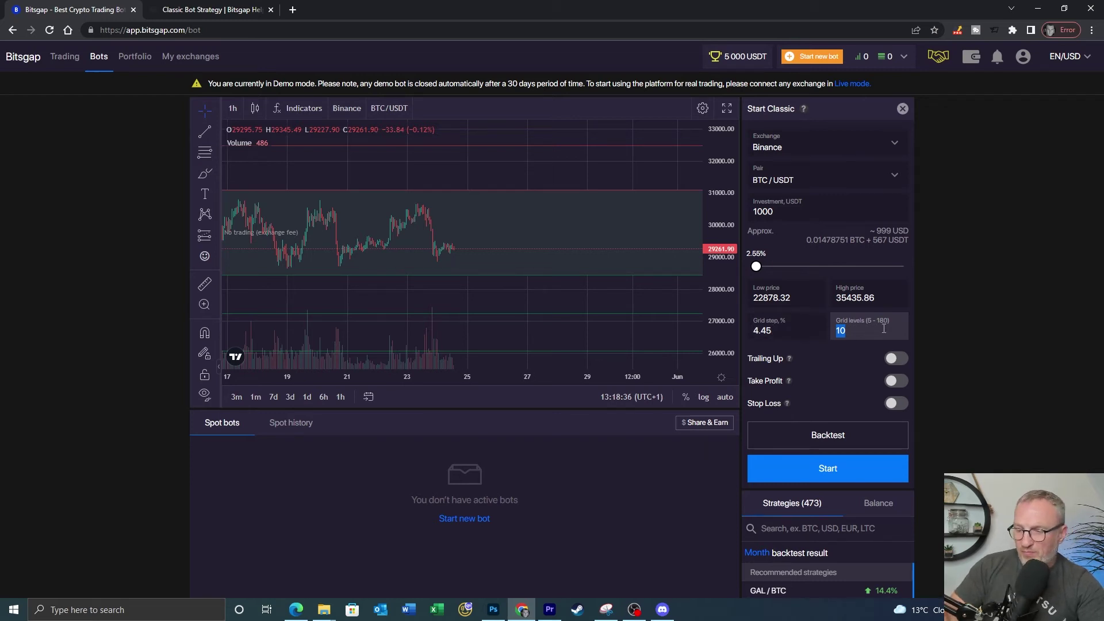
{"action": "type", "text": "15"}
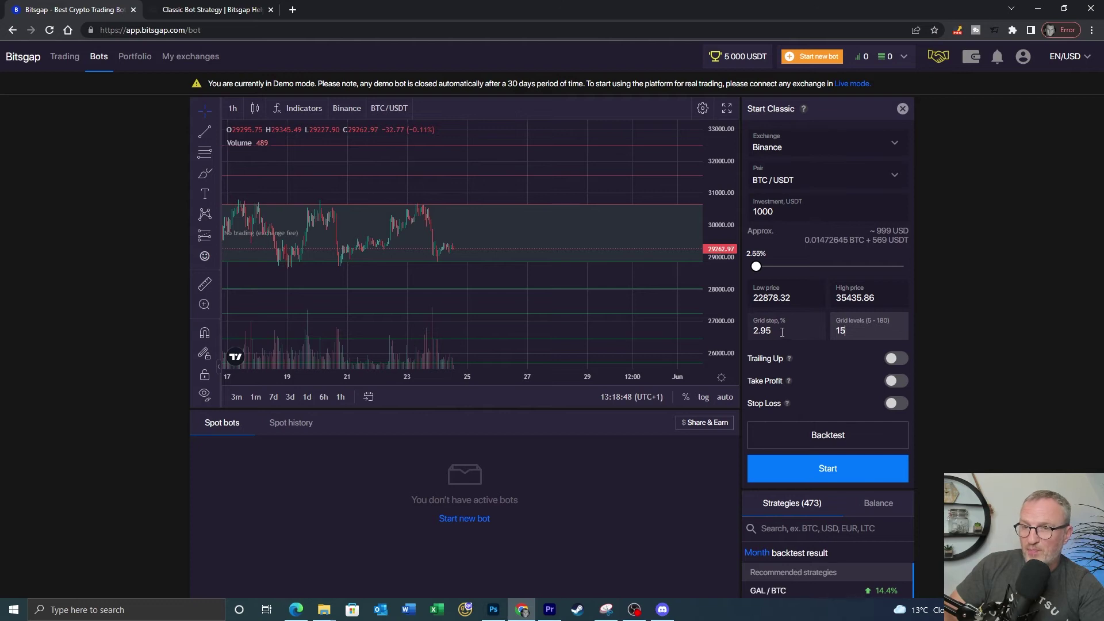
{"action": "double_click", "coordinate": [841, 331]}
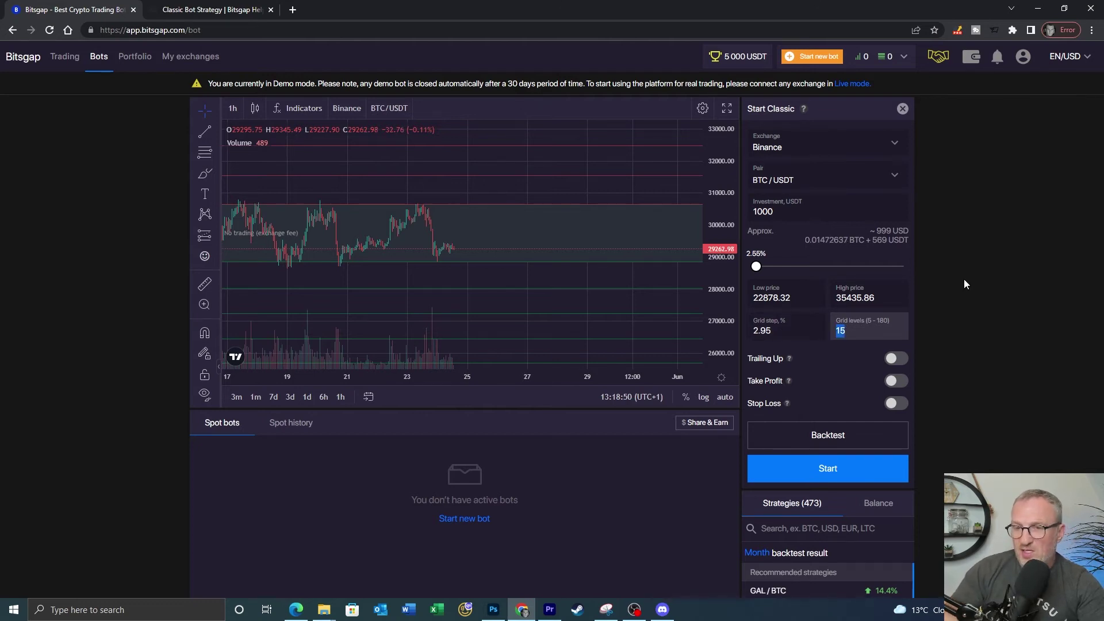
{"action": "type", "text": "5"}
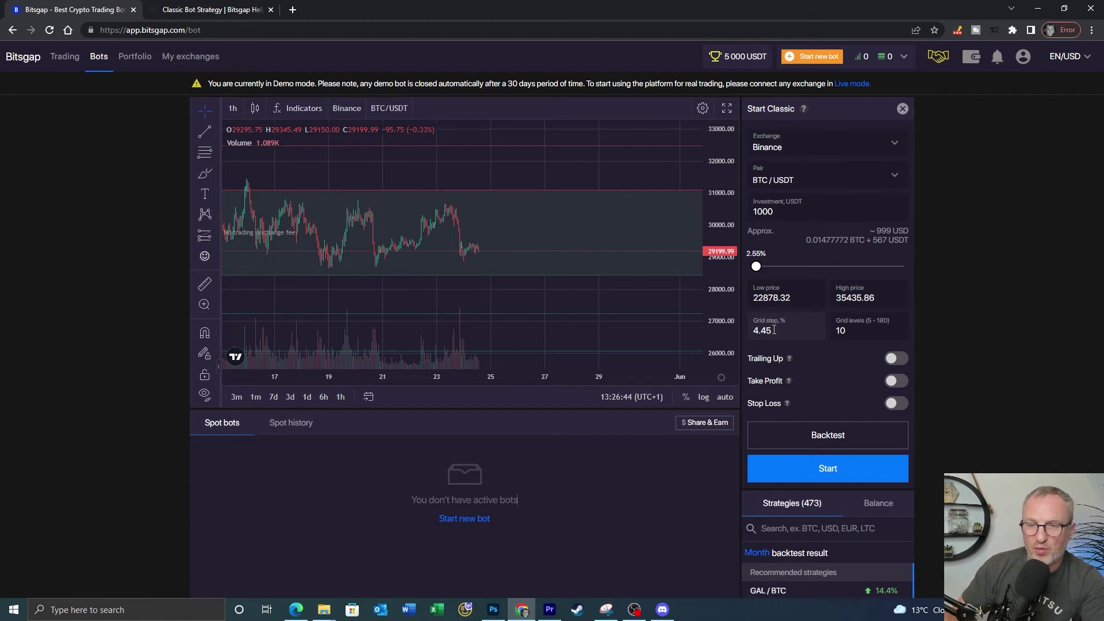
Try a grid step of 8 % for the Classic bot.
{"action": "left_click", "coordinate": [774, 330]}
{"action": "left_click_drag", "start_coordinate": [774, 330], "coordinate": [751, 330]}
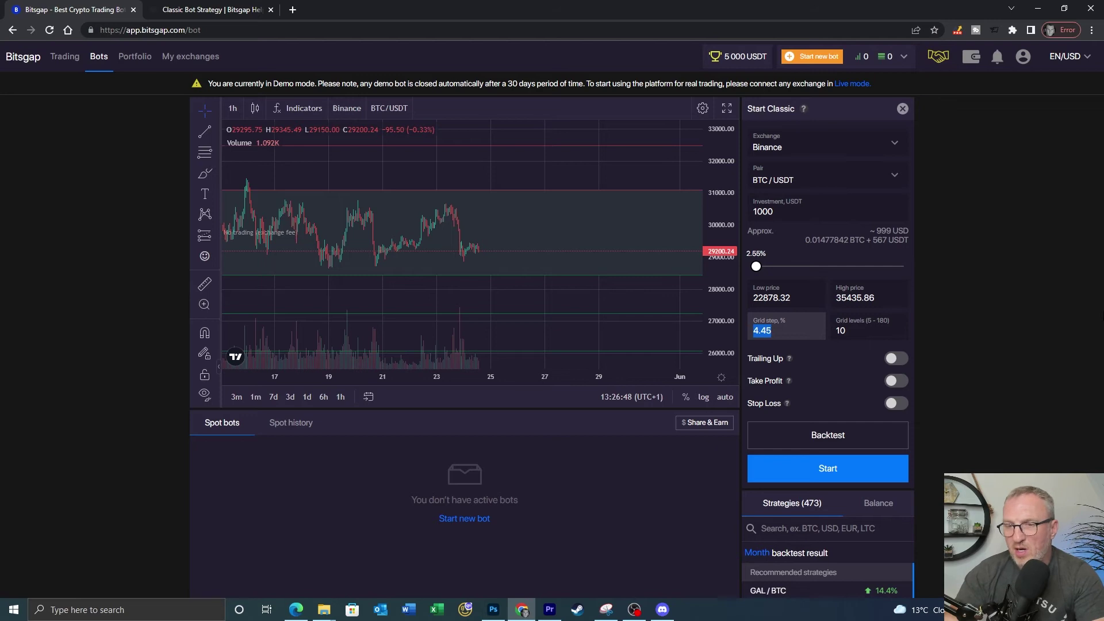
{"action": "type", "text": "8"}
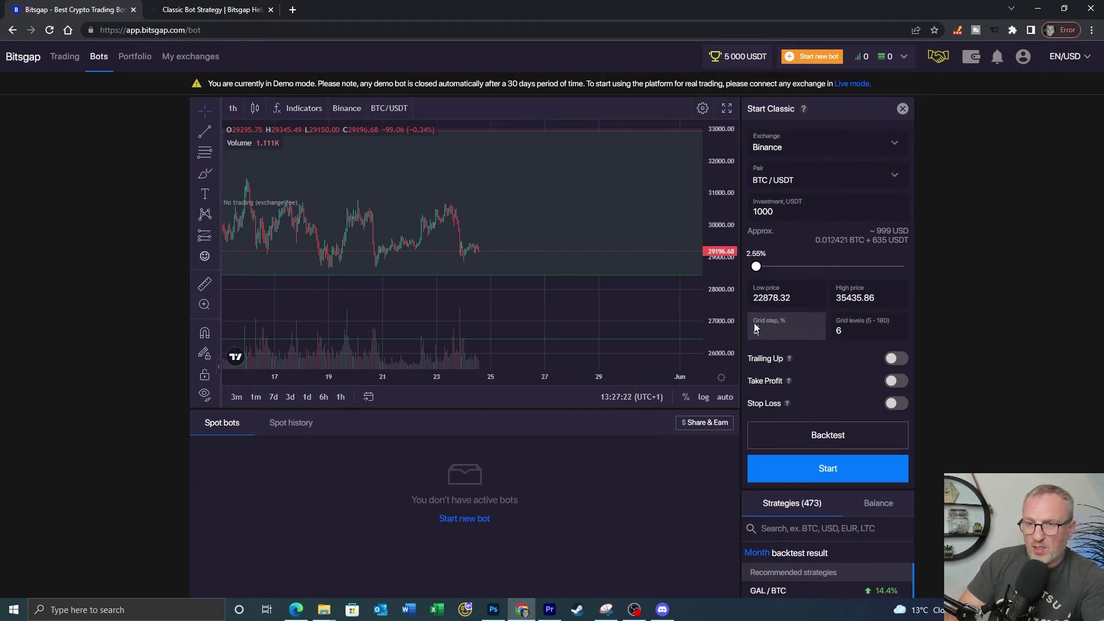
{"action": "type", "text": "8"}
{"action": "key", "text": "Tab"}
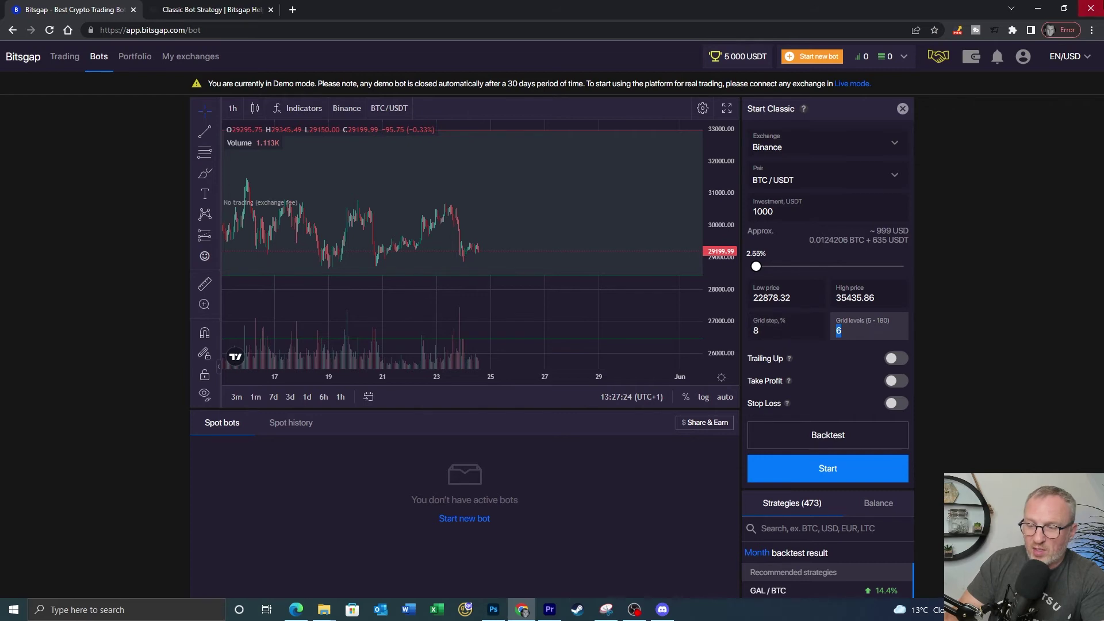
Try 20 grid levels for the Classic bot.
{"action": "type", "text": "20"}
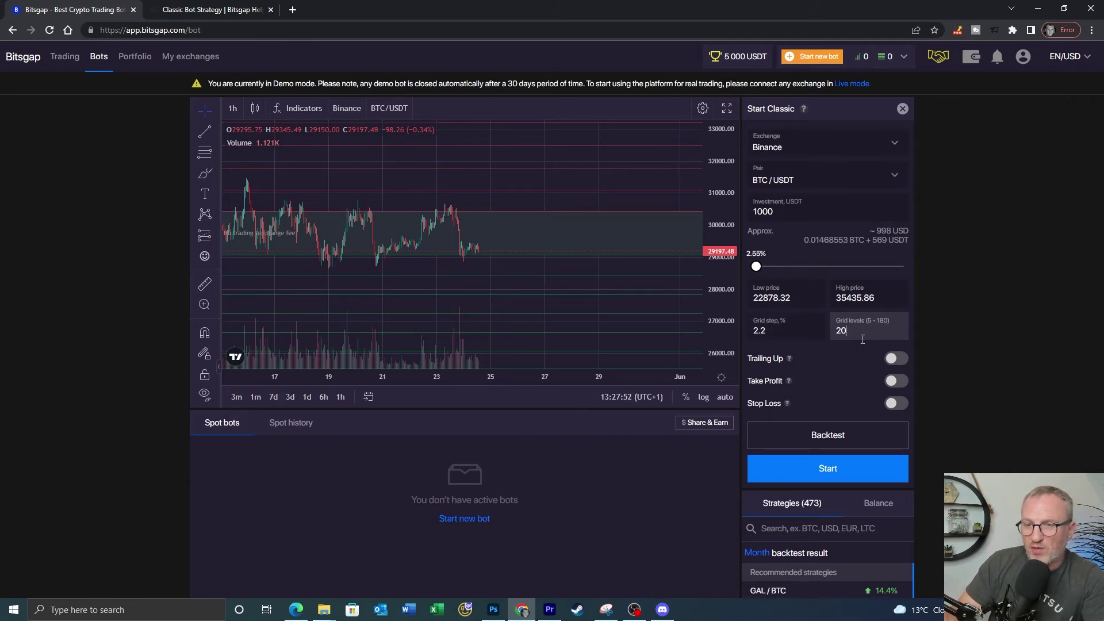
{"action": "key", "text": "ctrl+a"}
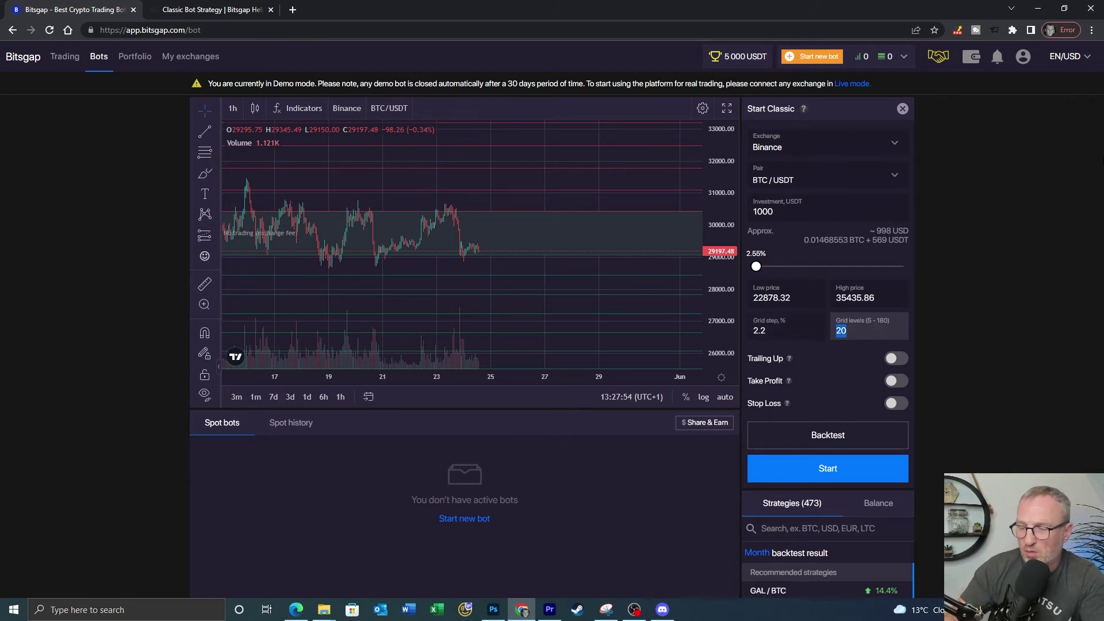
{"action": "type", "text": "10"}
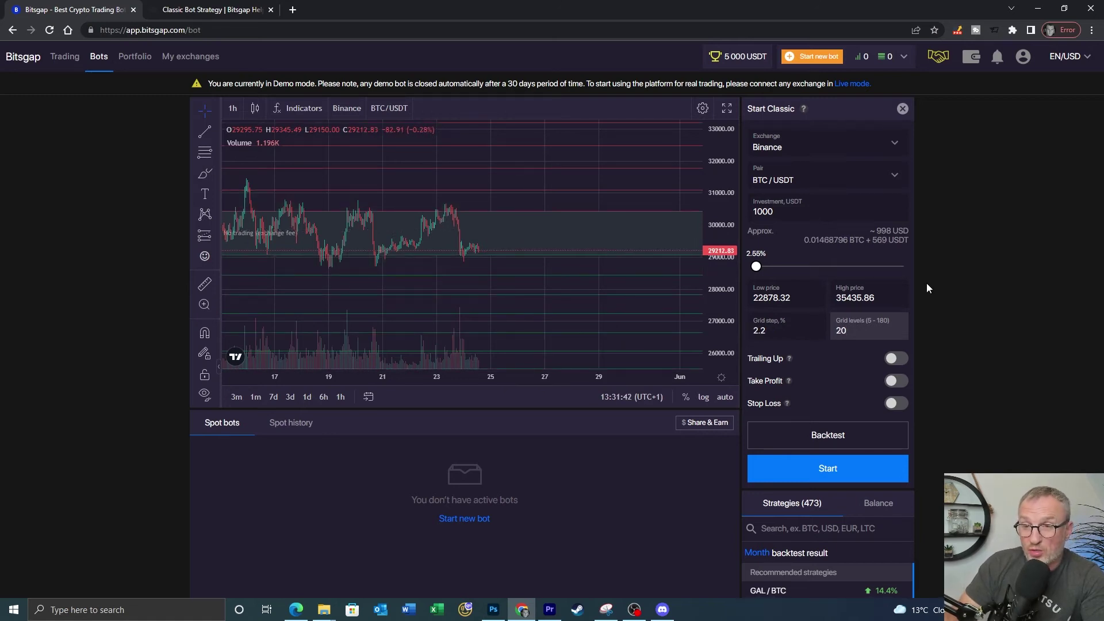
Try 50 grid levels, examine the denser grid on the chart, and set the grid levels back to 10.
{"action": "key", "text": "BackSpace"}
{"action": "key", "text": "BackSpace"}
{"action": "type", "text": "50"}
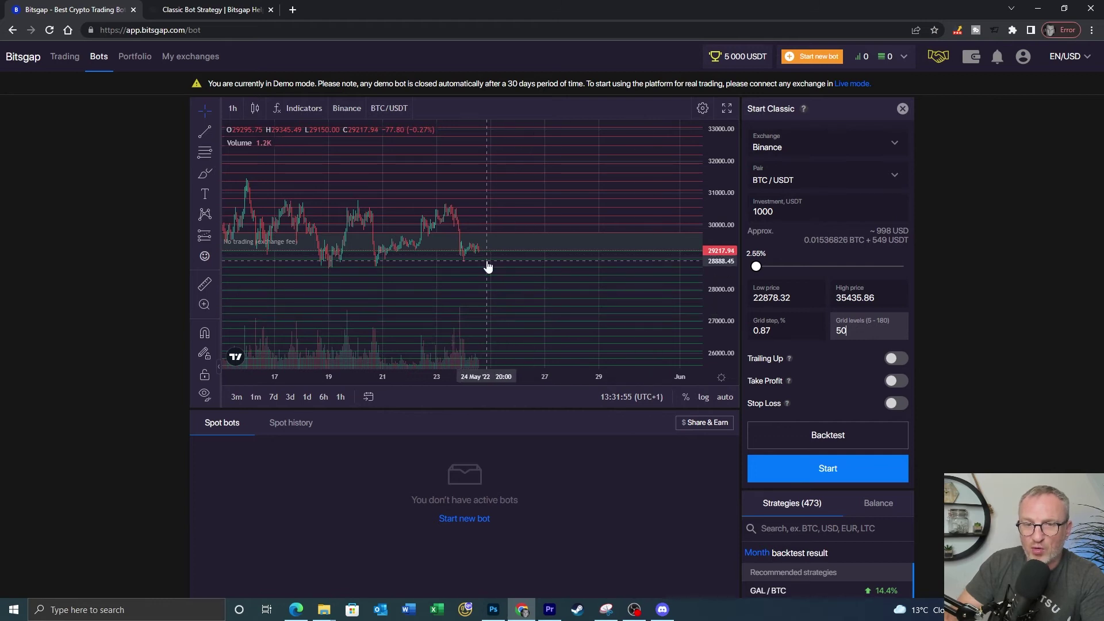
{"action": "scroll", "coordinate": [494, 262], "scroll_direction": "up", "scroll_amount": 2}
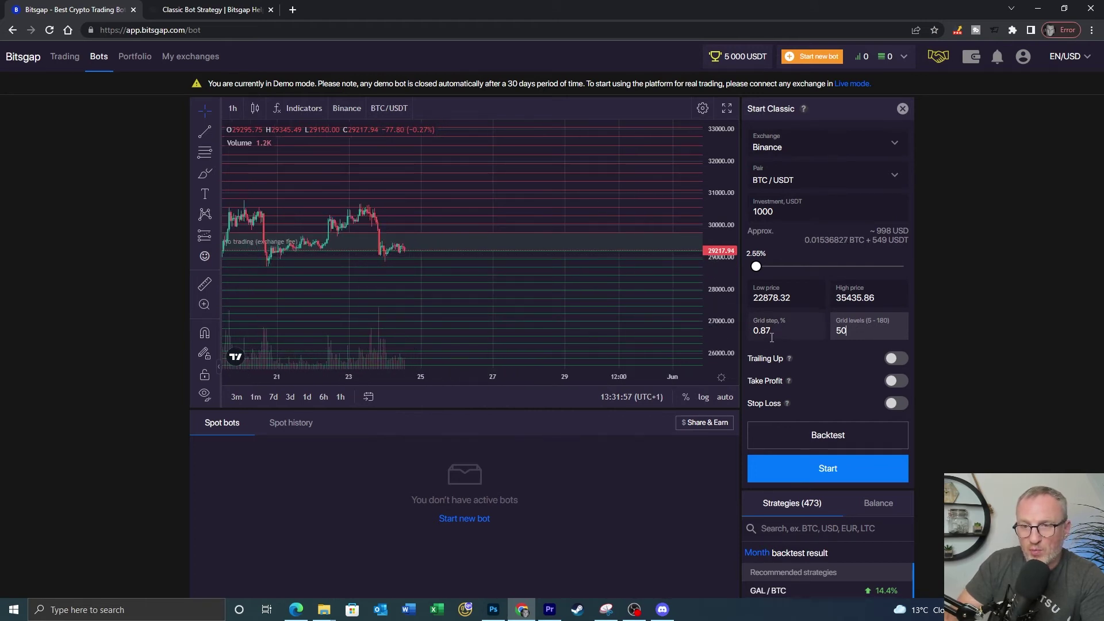
{"action": "left_click_drag", "start_coordinate": [771, 332], "coordinate": [761, 332]}
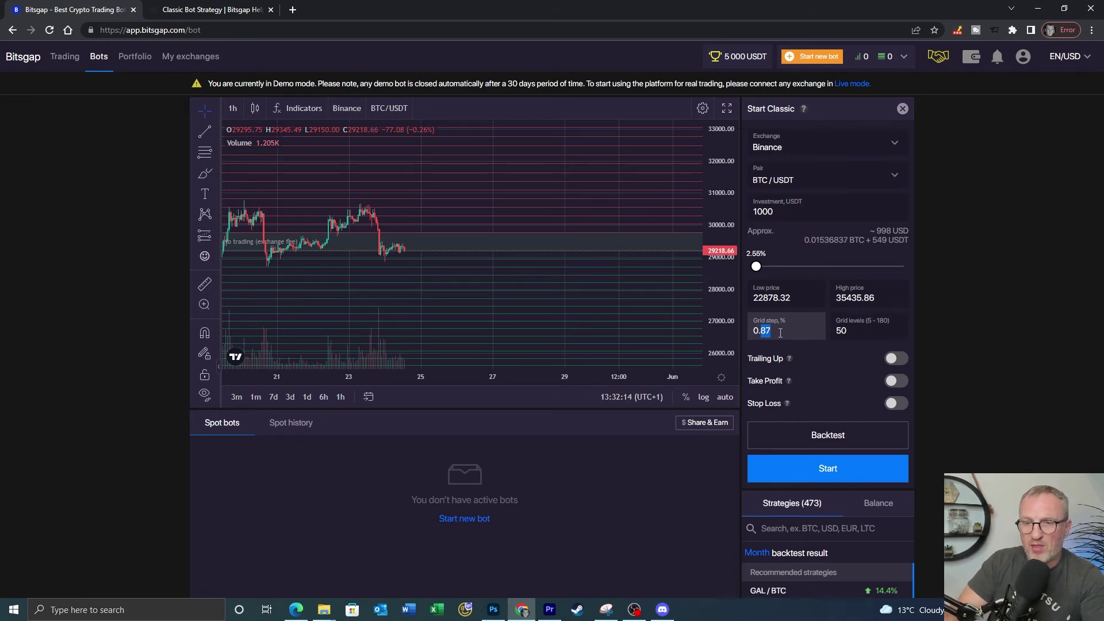
{"action": "double_click", "coordinate": [892, 325]}
{"action": "type", "text": "10"}
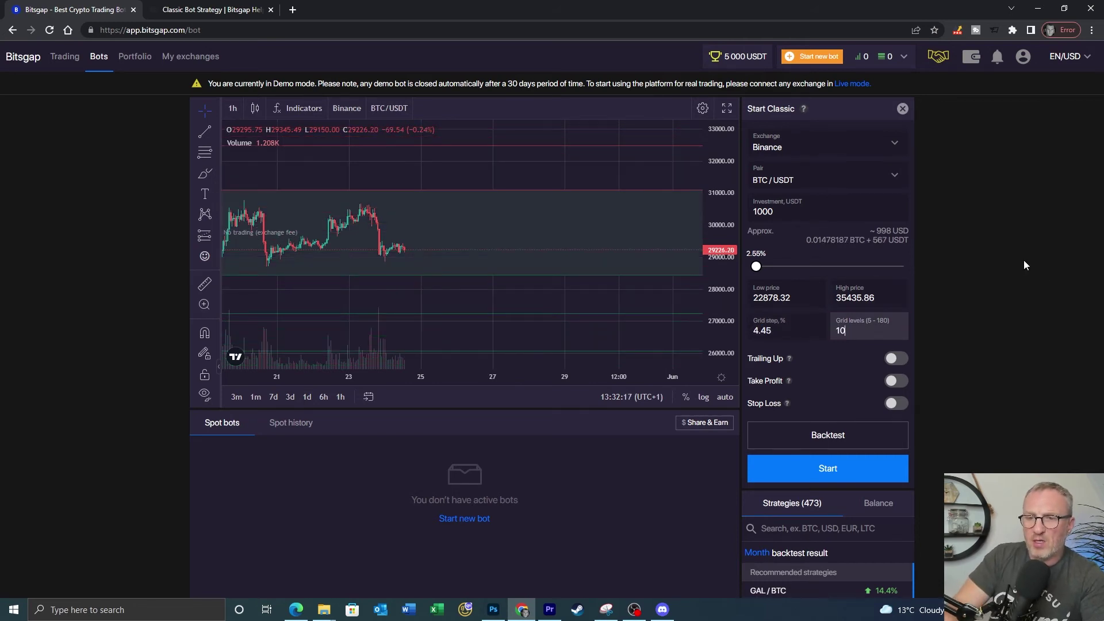
{"action": "left_click", "coordinate": [1024, 261]}
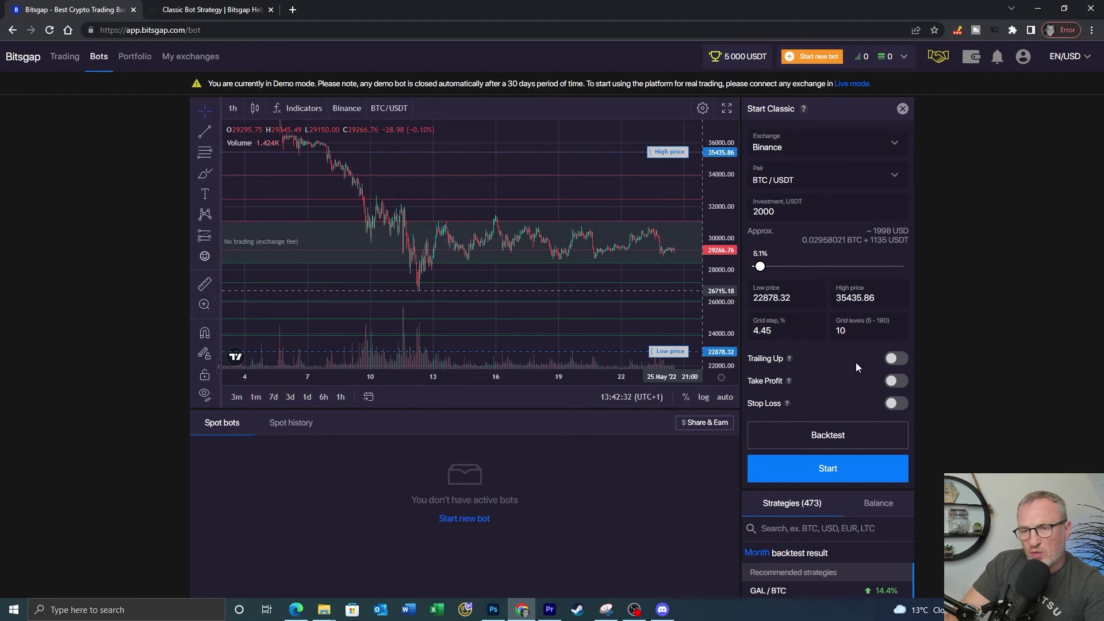
Switch the Trailing Up option on and off again, and read its explanation.
{"action": "left_click", "coordinate": [895, 359]}
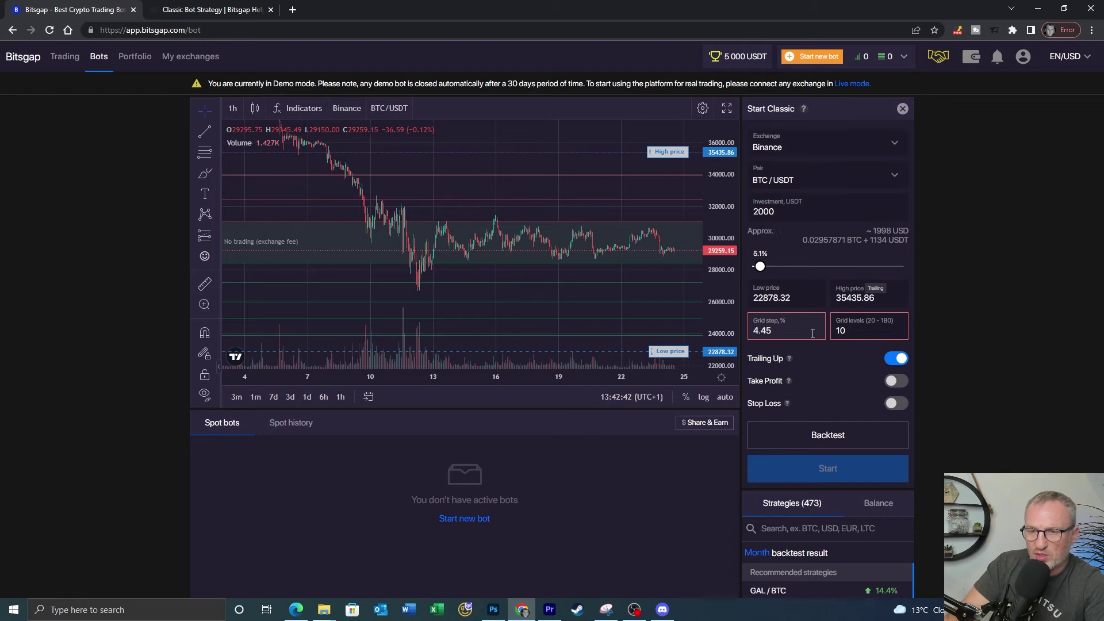
{"action": "left_click", "coordinate": [899, 362]}
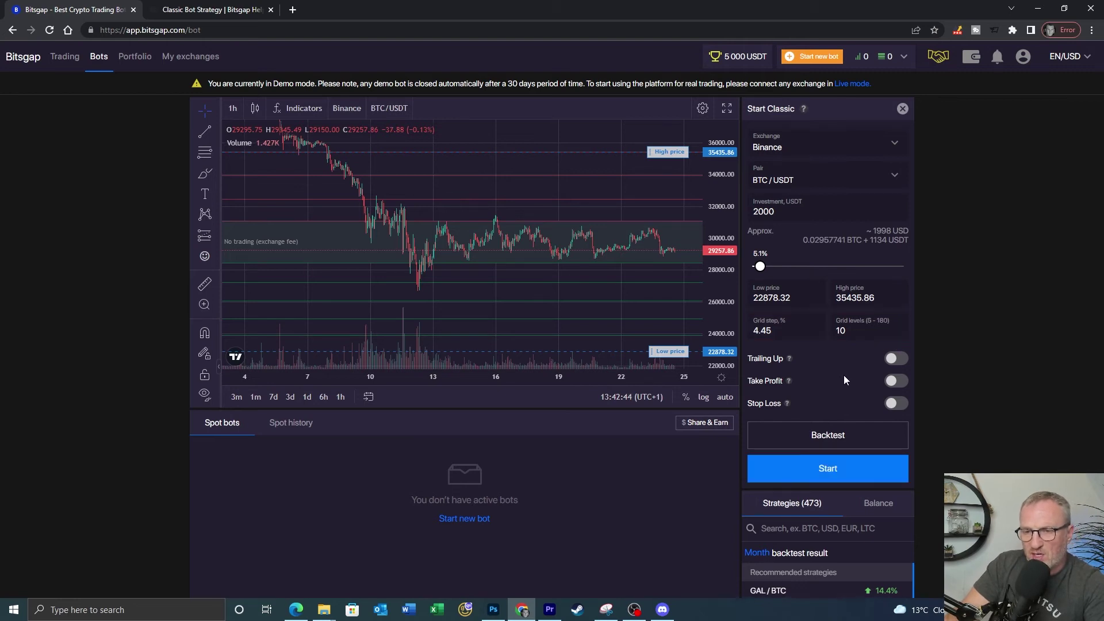
{"action": "mouse_move", "coordinate": [788, 359]}
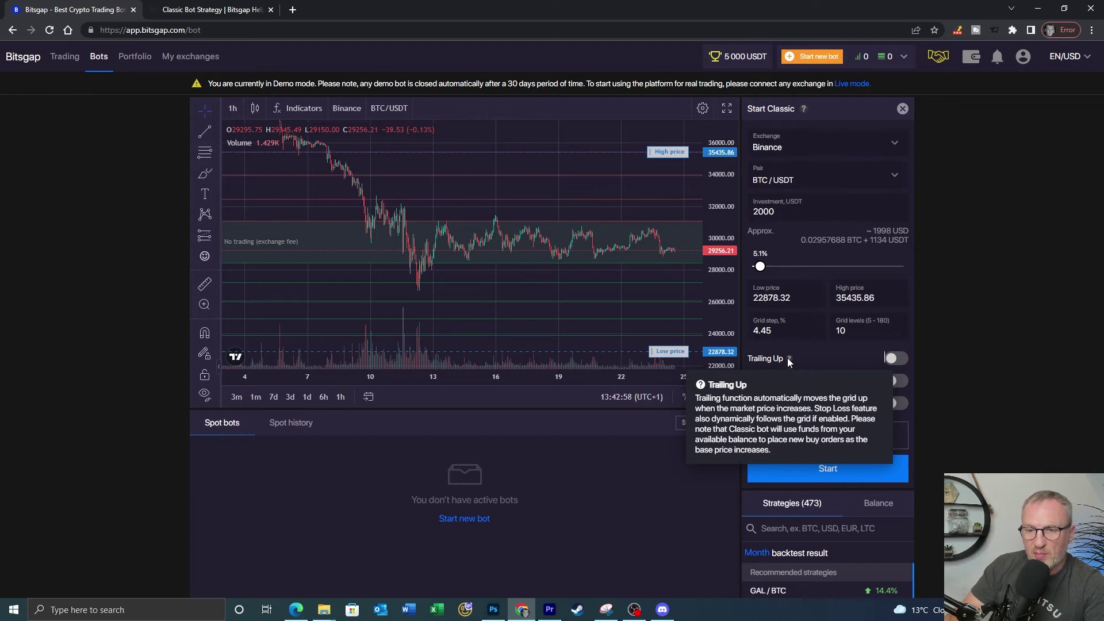
{"action": "scroll", "coordinate": [736, 276], "scroll_direction": "down", "scroll_amount": 2}
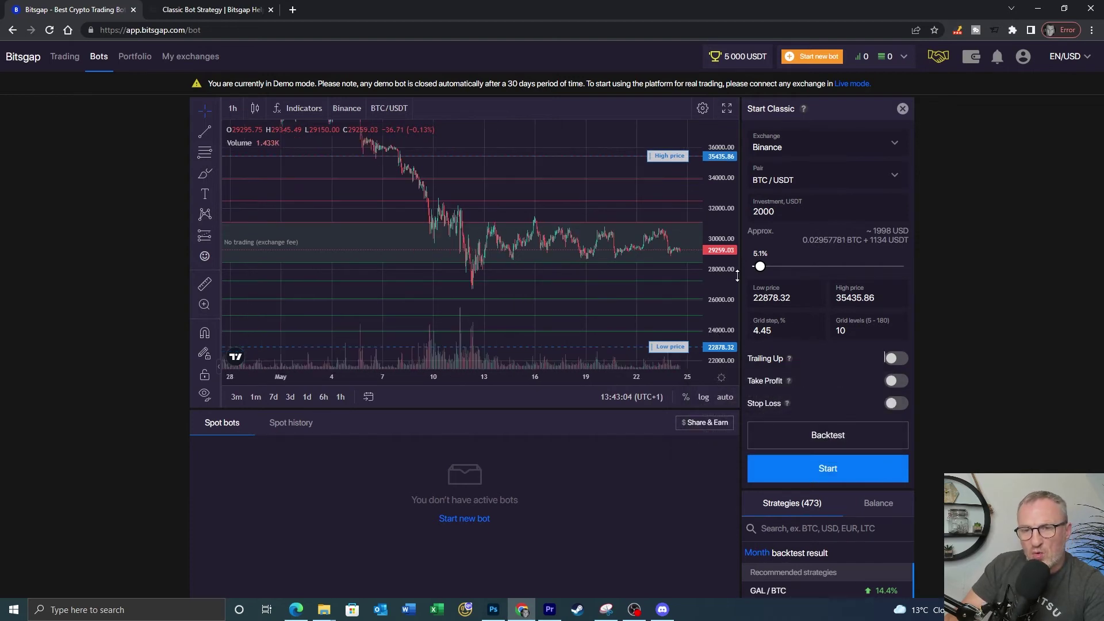
{"action": "left_click_drag", "start_coordinate": [719, 263], "coordinate": [720, 310]}
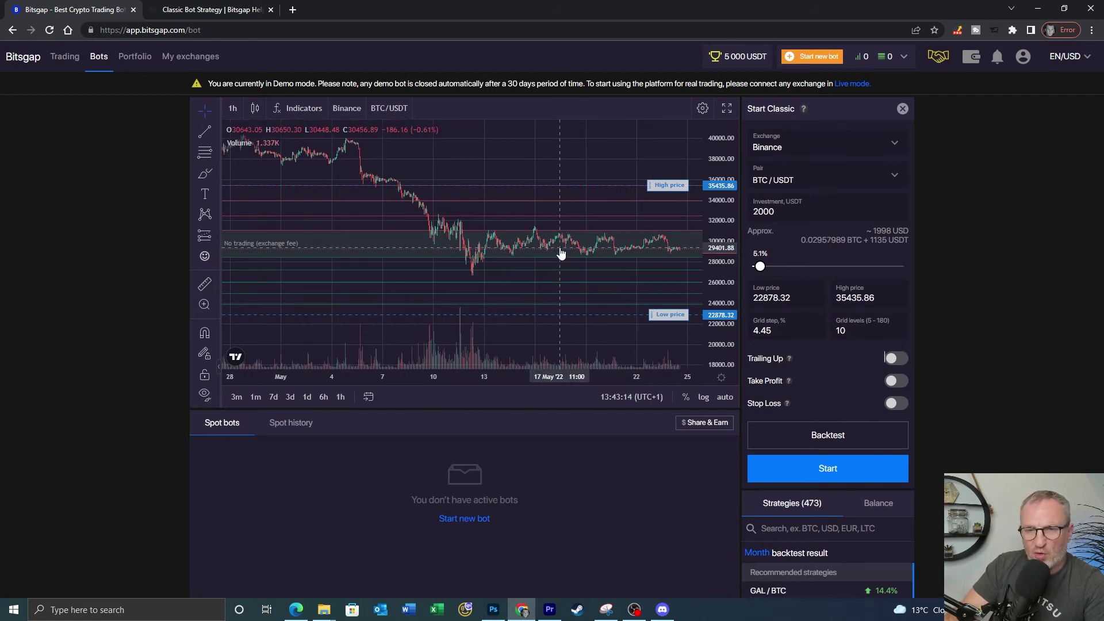
{"action": "scroll", "coordinate": [677, 258], "scroll_direction": "up", "scroll_amount": 2}
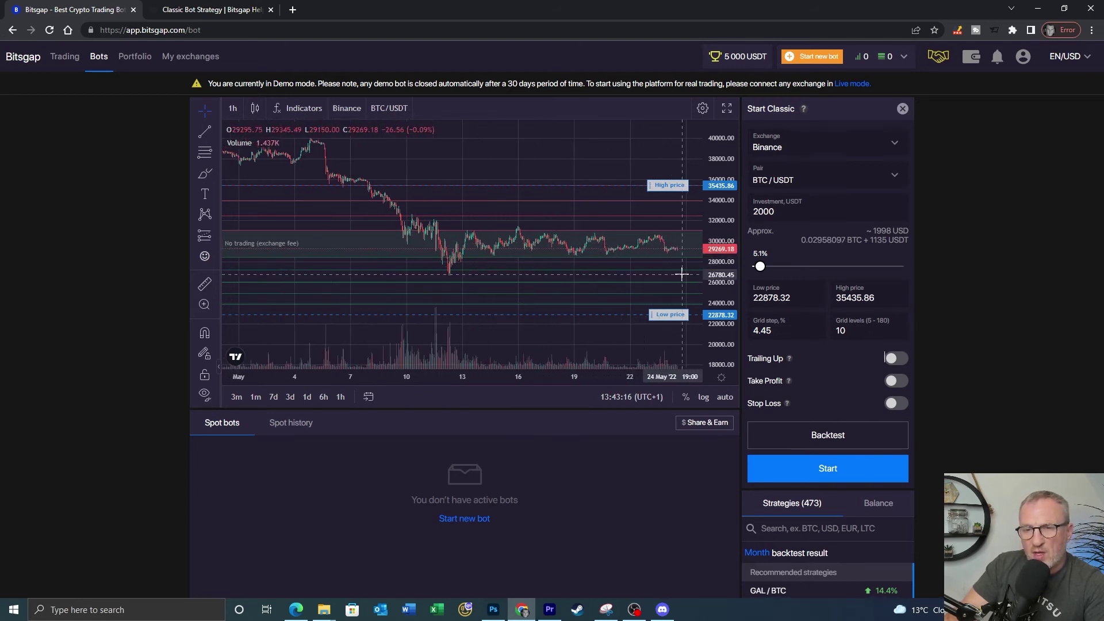
{"action": "scroll", "coordinate": [682, 275], "scroll_direction": "up", "scroll_amount": 4}
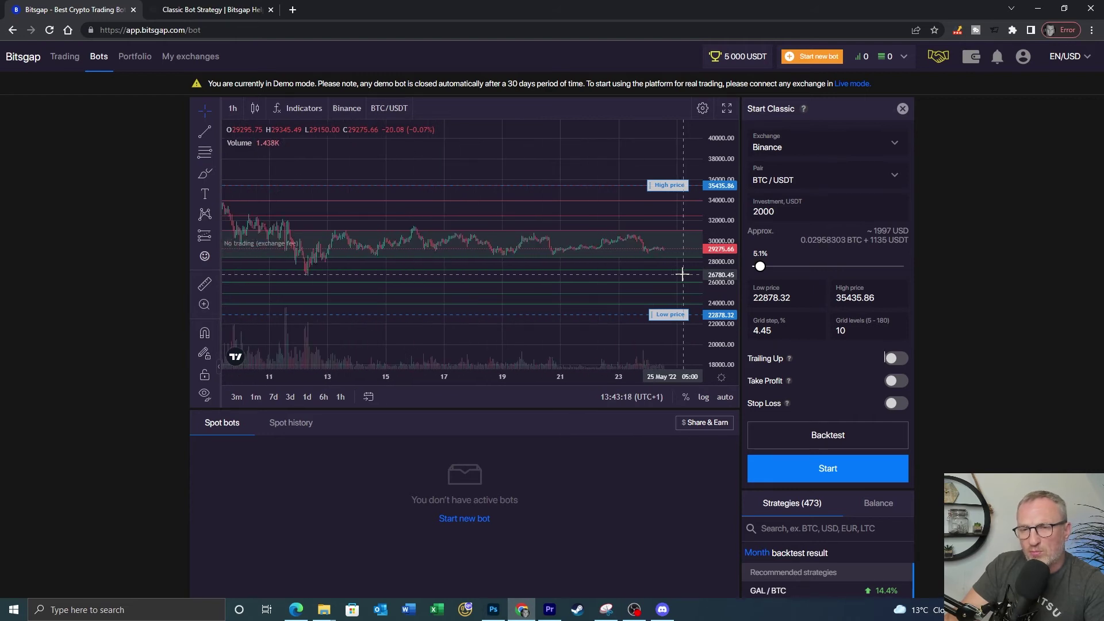
{"action": "scroll", "coordinate": [721, 269], "scroll_direction": "down", "scroll_amount": 3}
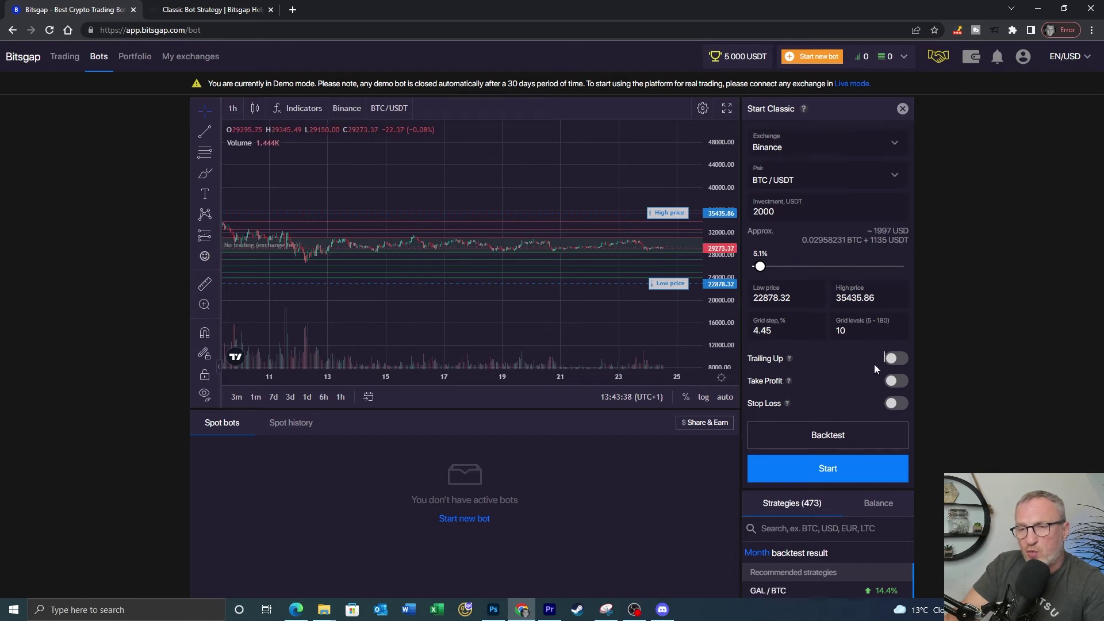
Try enabling Trailing Up, and check the limits it places on the grid levels and grid step.
{"action": "left_click", "coordinate": [904, 360]}
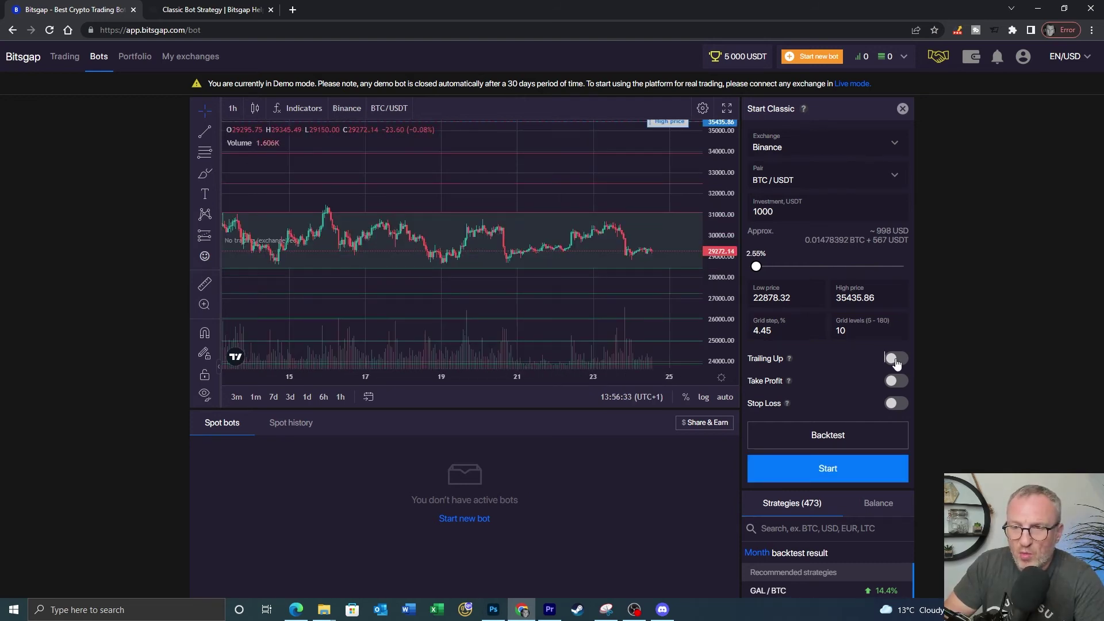
{"action": "left_click", "coordinate": [896, 361]}
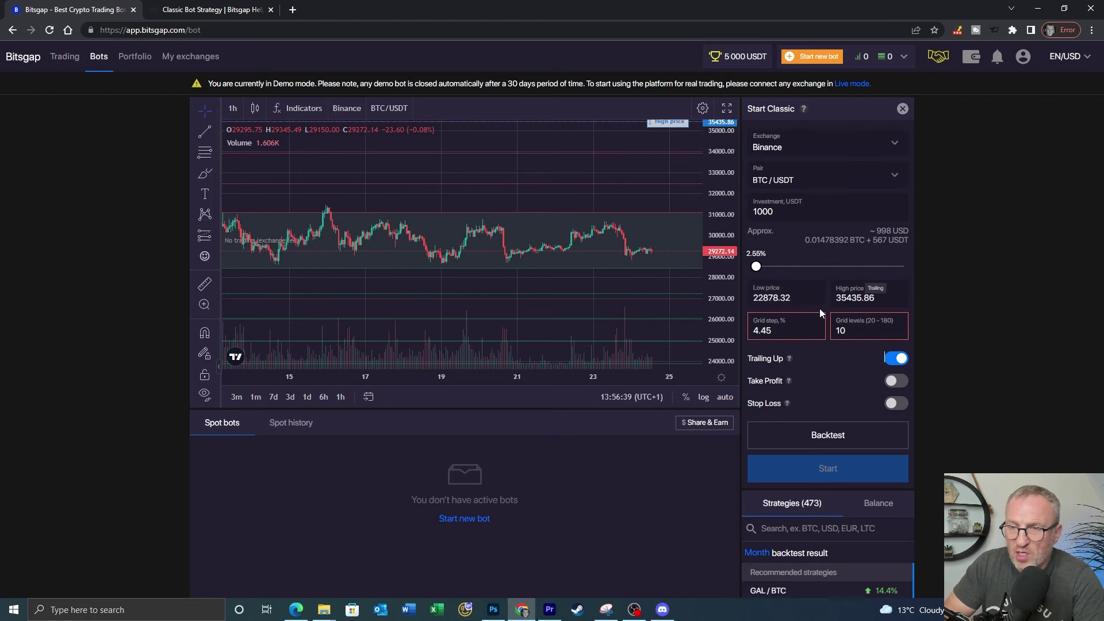
{"action": "left_click", "coordinate": [852, 331]}
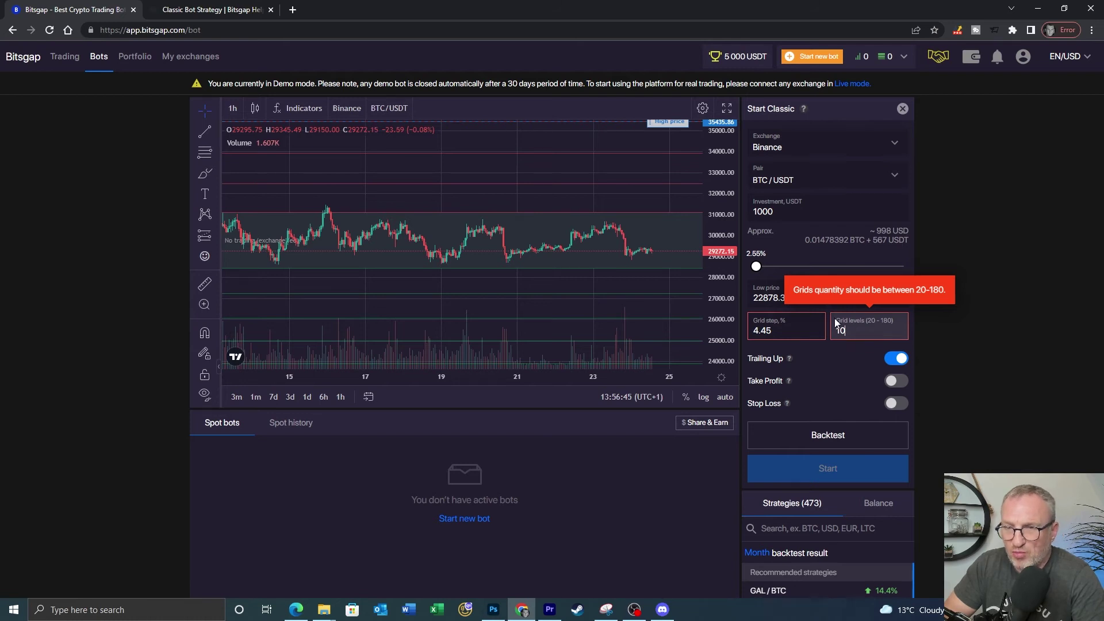
{"action": "left_click", "coordinate": [794, 332]}
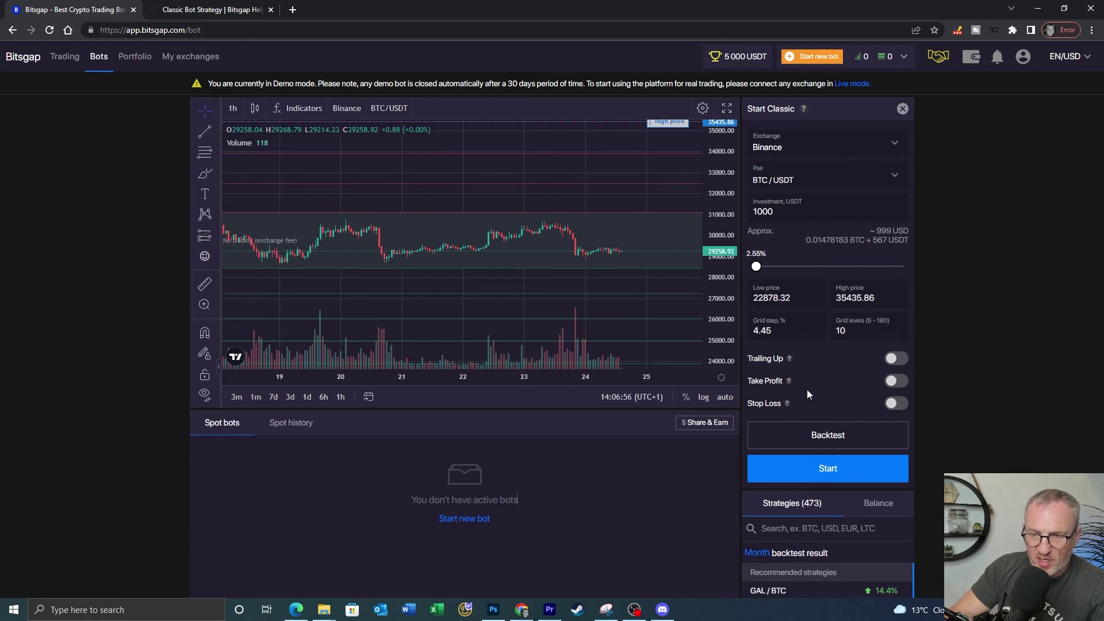
Try Take Profit with a 10 % change in USDT, and switch the option off again.
{"action": "mouse_move", "coordinate": [789, 381]}
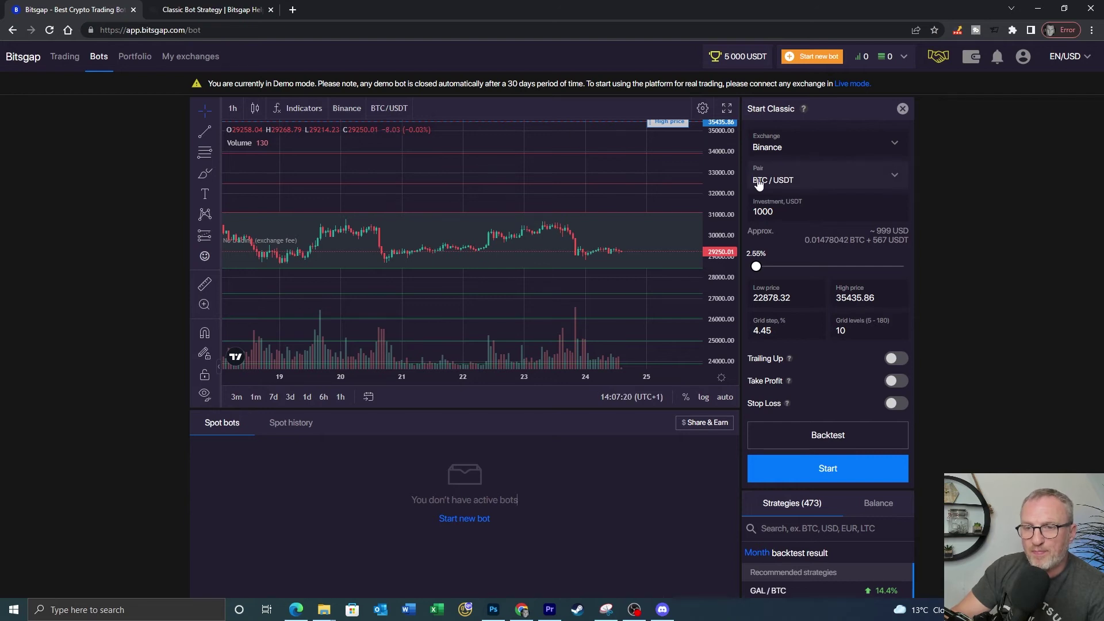
{"action": "left_click", "coordinate": [898, 382]}
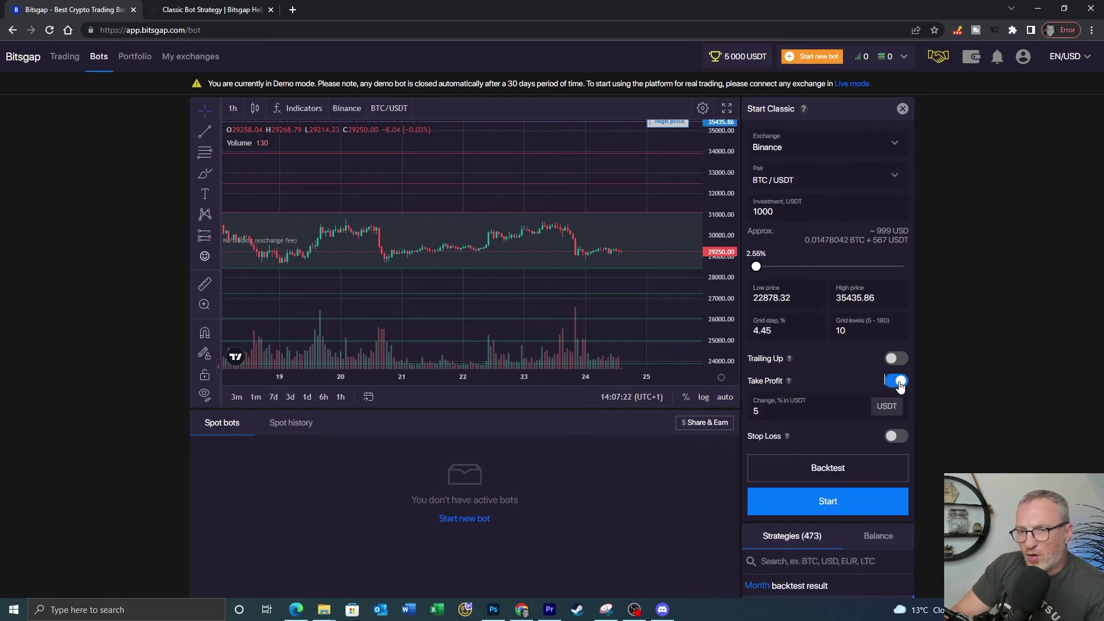
{"action": "left_click", "coordinate": [766, 412]}
{"action": "type", "text": "10"}
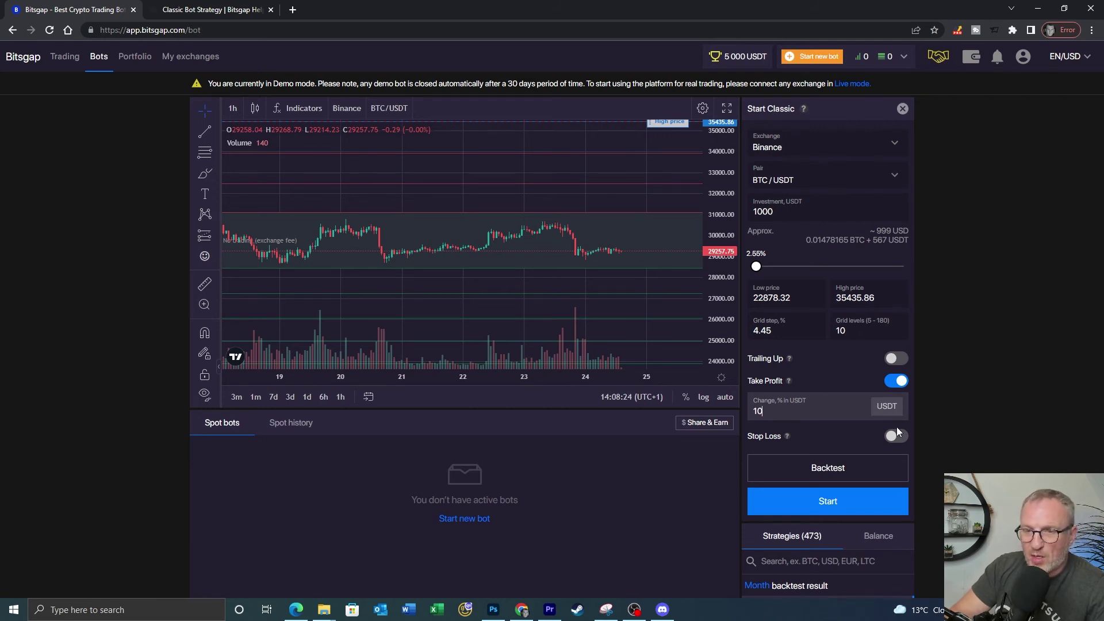
{"action": "left_click", "coordinate": [894, 382]}
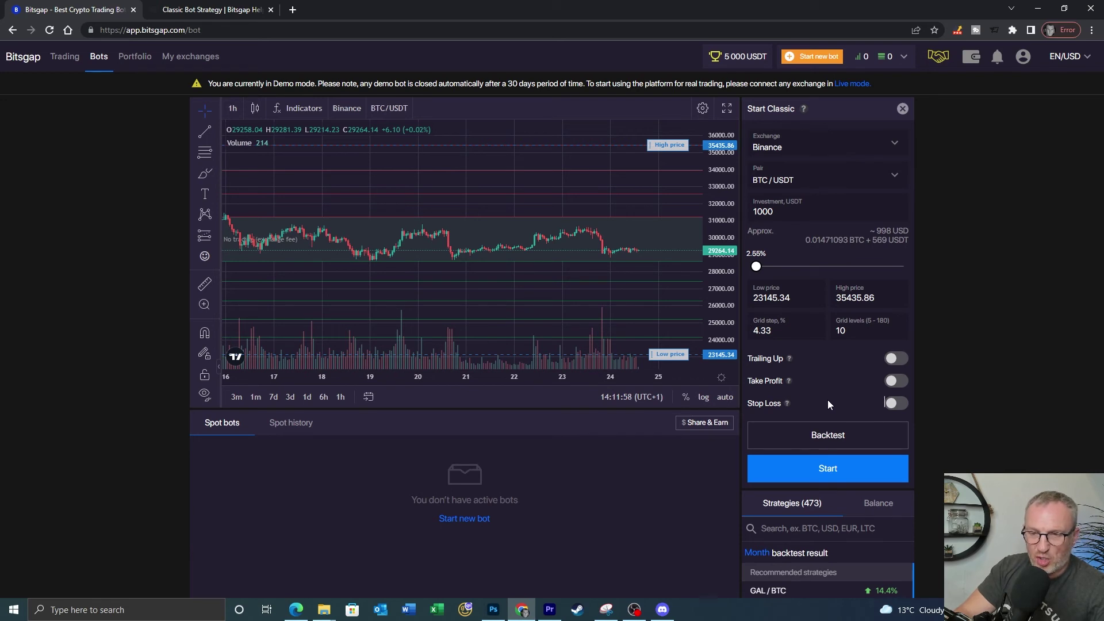
Read the Stop Loss explanation, try a stop loss moved up to 25258.99 on the chart, and switch the option off again.
{"action": "mouse_move", "coordinate": [786, 404]}
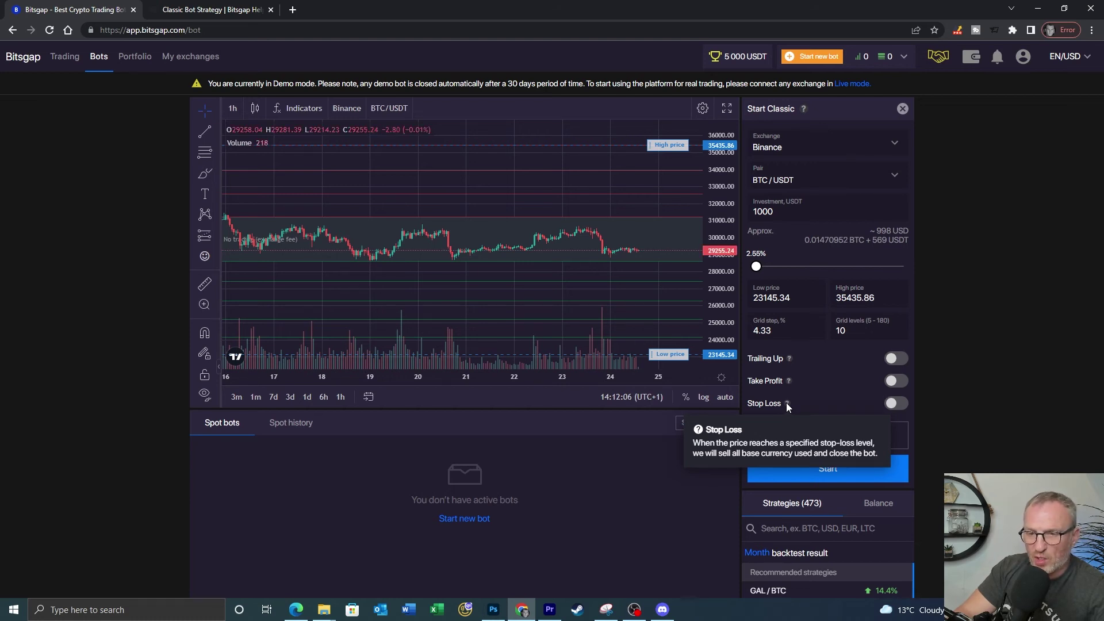
{"action": "left_click", "coordinate": [896, 402]}
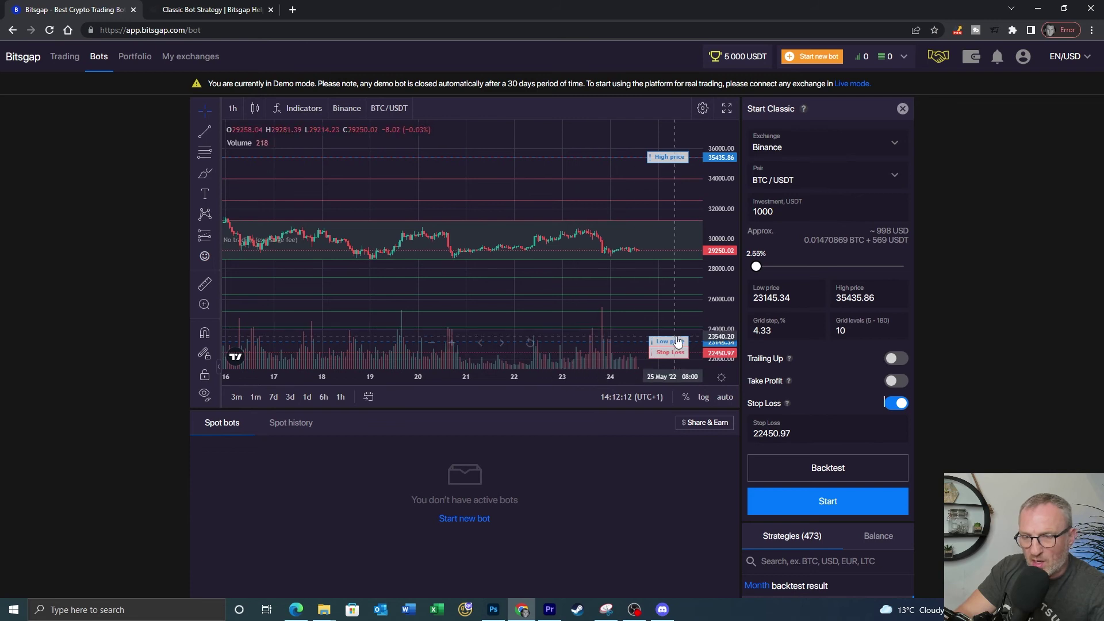
{"action": "left_click_drag", "start_coordinate": [672, 351], "coordinate": [676, 310]}
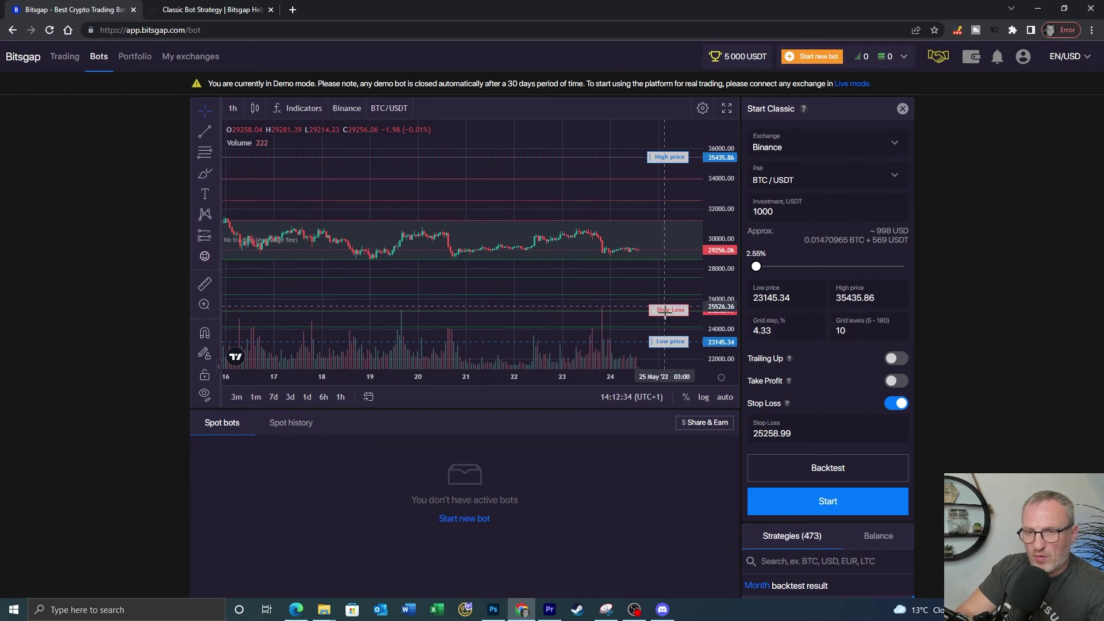
{"action": "left_click", "coordinate": [756, 403]}
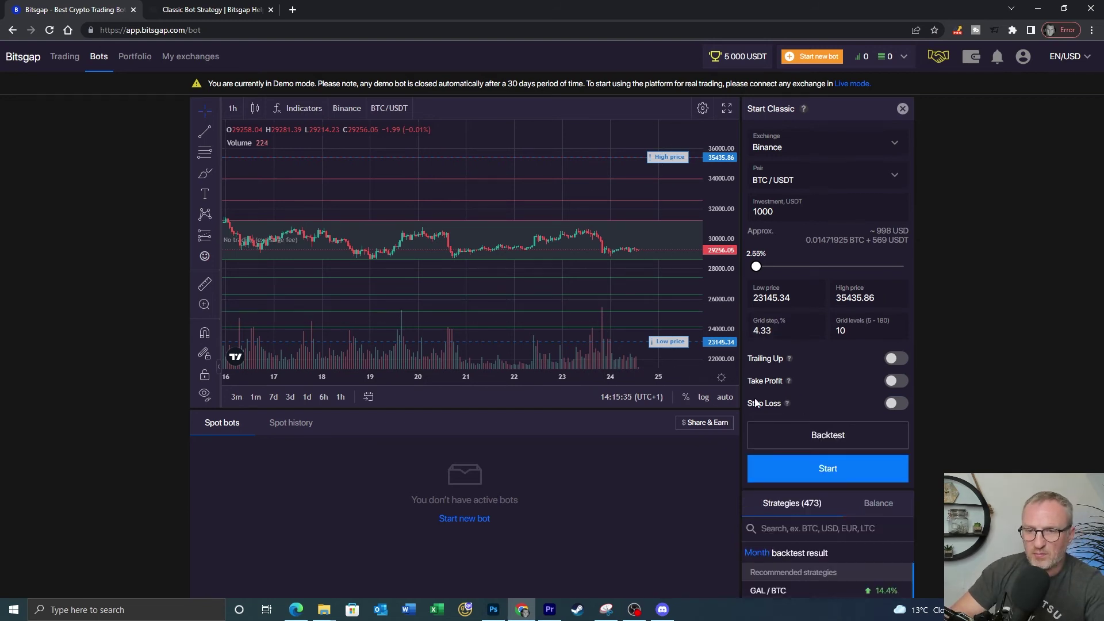
Backtest the BTC/USDT bot and review the results, and browse the recommended strategies with their month backtest results.
{"action": "left_click", "coordinate": [829, 434]}
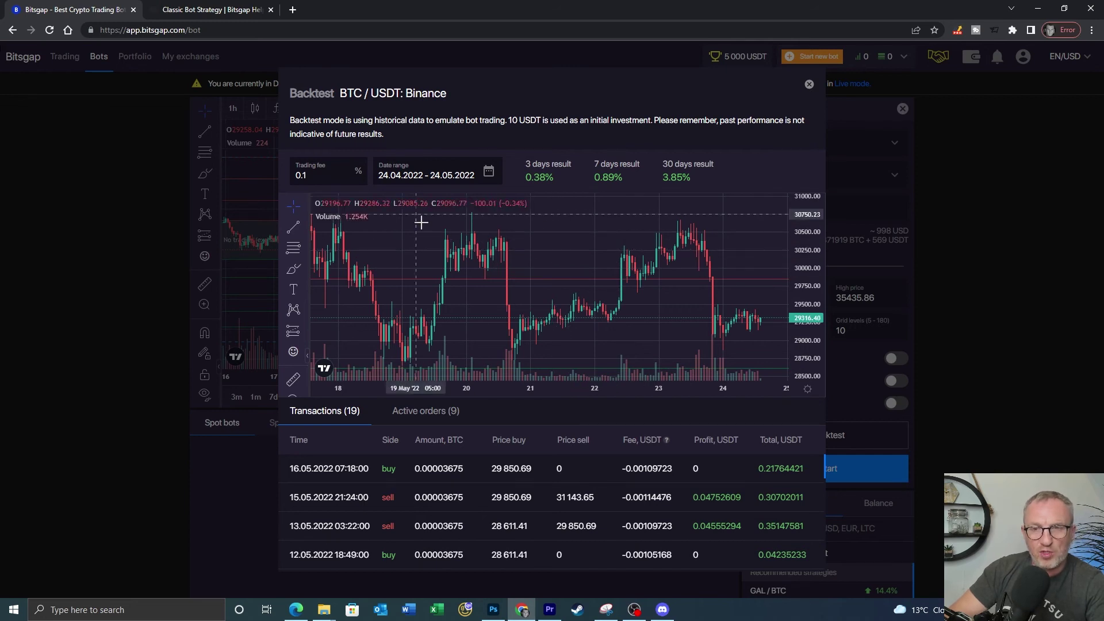
{"action": "left_click", "coordinate": [809, 86]}
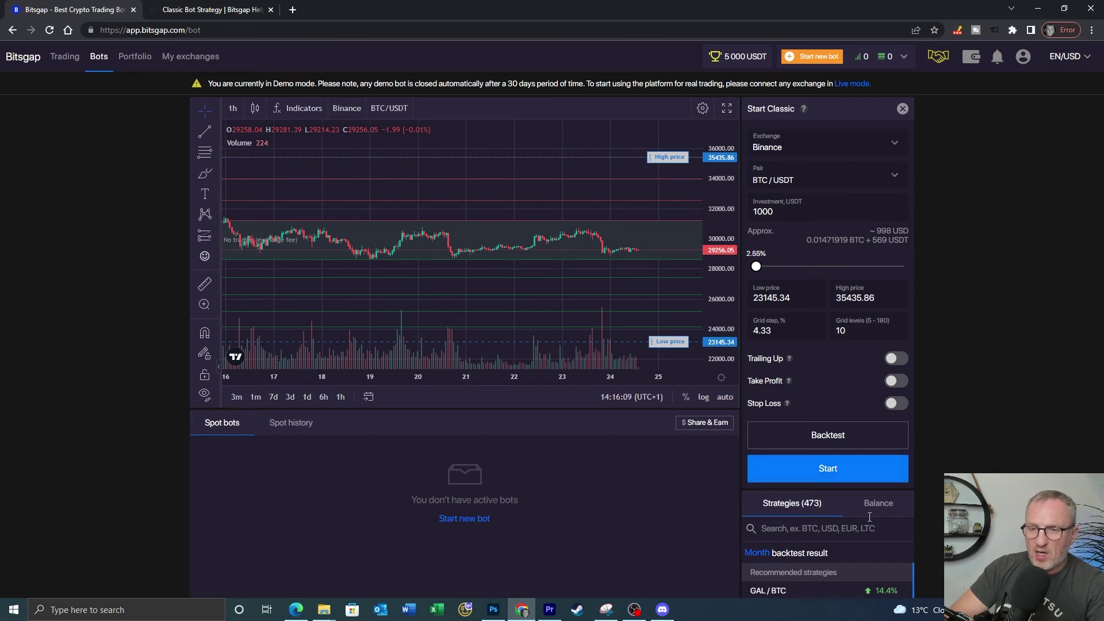
{"action": "scroll", "coordinate": [857, 515], "scroll_direction": "down", "scroll_amount": 1}
{"action": "scroll", "coordinate": [820, 528], "scroll_direction": "up", "scroll_amount": 1}
{"action": "scroll", "coordinate": [725, 488], "scroll_direction": "down", "scroll_amount": 6}
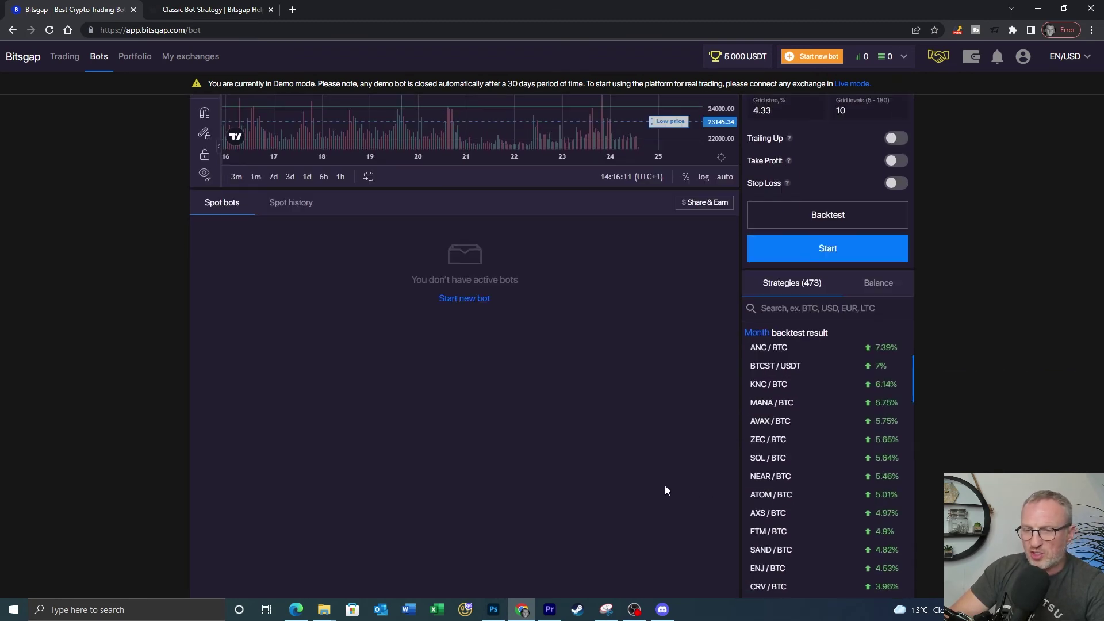
{"action": "scroll", "coordinate": [819, 389], "scroll_direction": "up", "scroll_amount": 5}
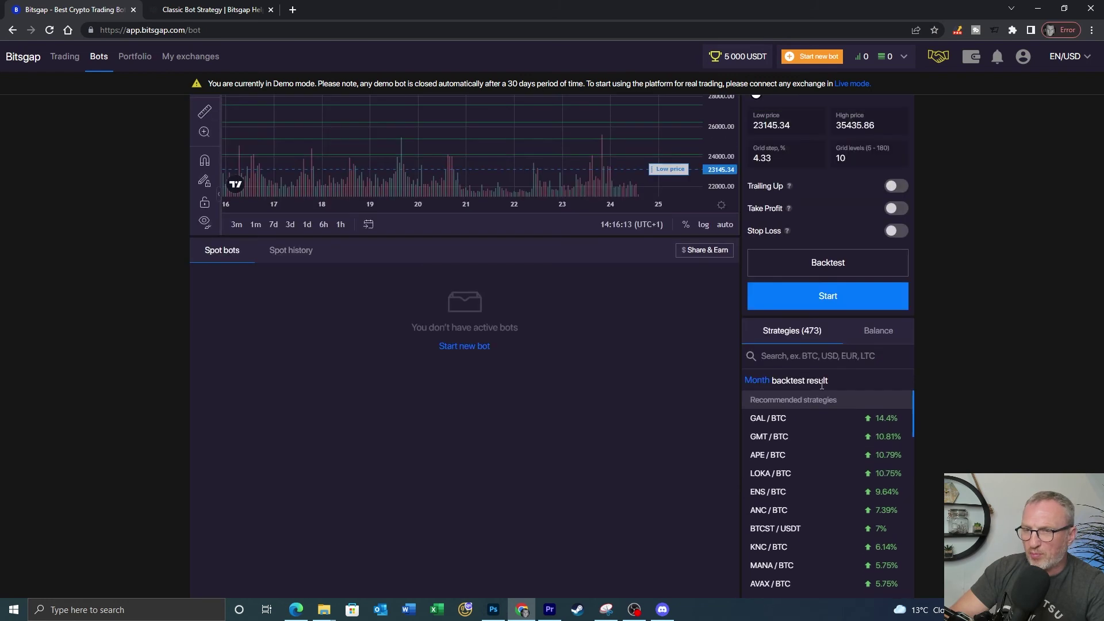
{"action": "scroll", "coordinate": [674, 396], "scroll_direction": "down", "scroll_amount": 1}
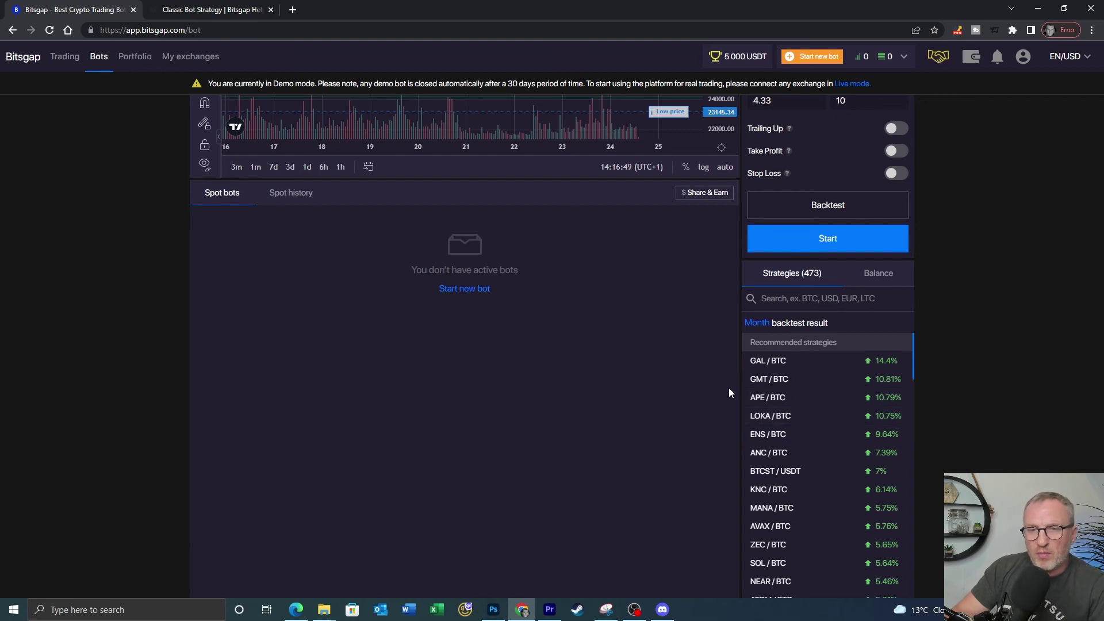
Start the Classic BTC/USDT bot with the current settings, confirm its summary, and close the success message.
{"action": "scroll", "coordinate": [739, 348], "scroll_direction": "up", "scroll_amount": 3}
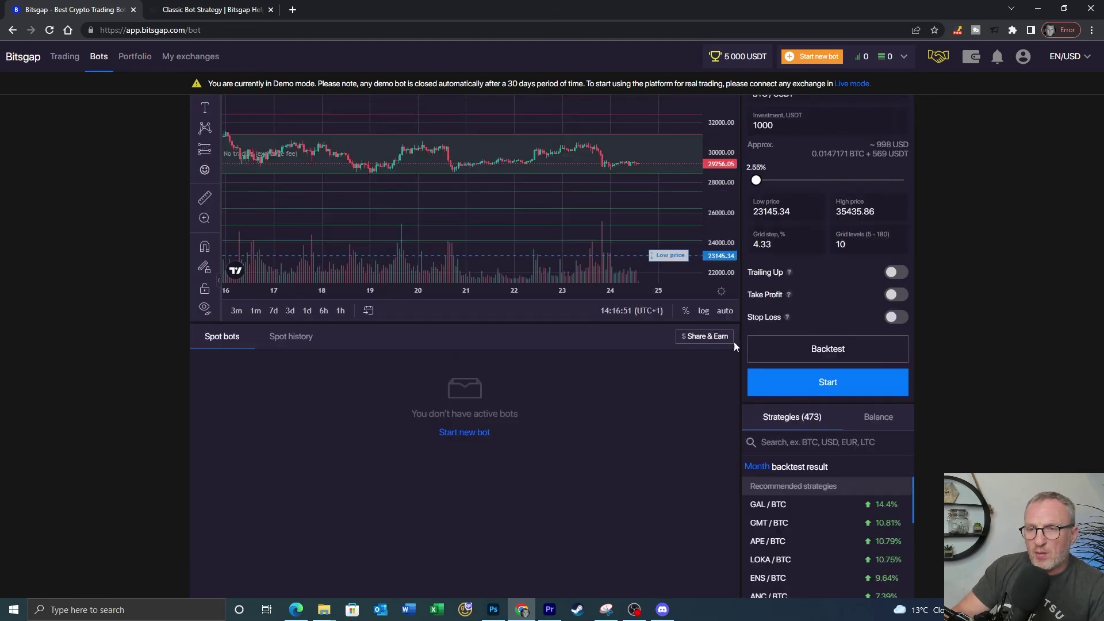
{"action": "left_click", "coordinate": [831, 408]}
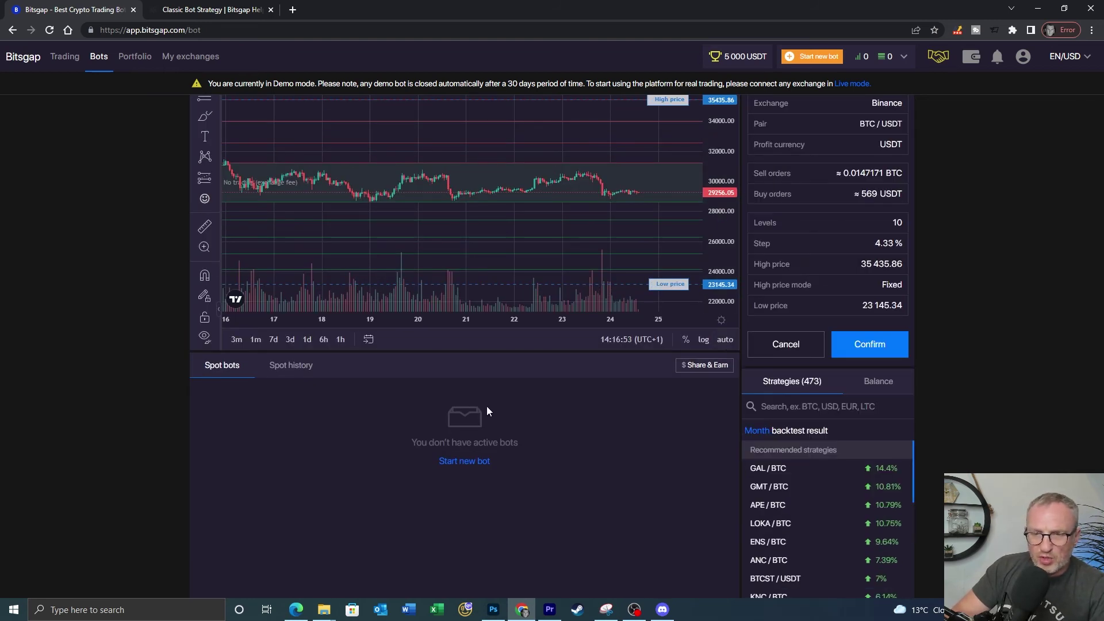
{"action": "left_click", "coordinate": [870, 345]}
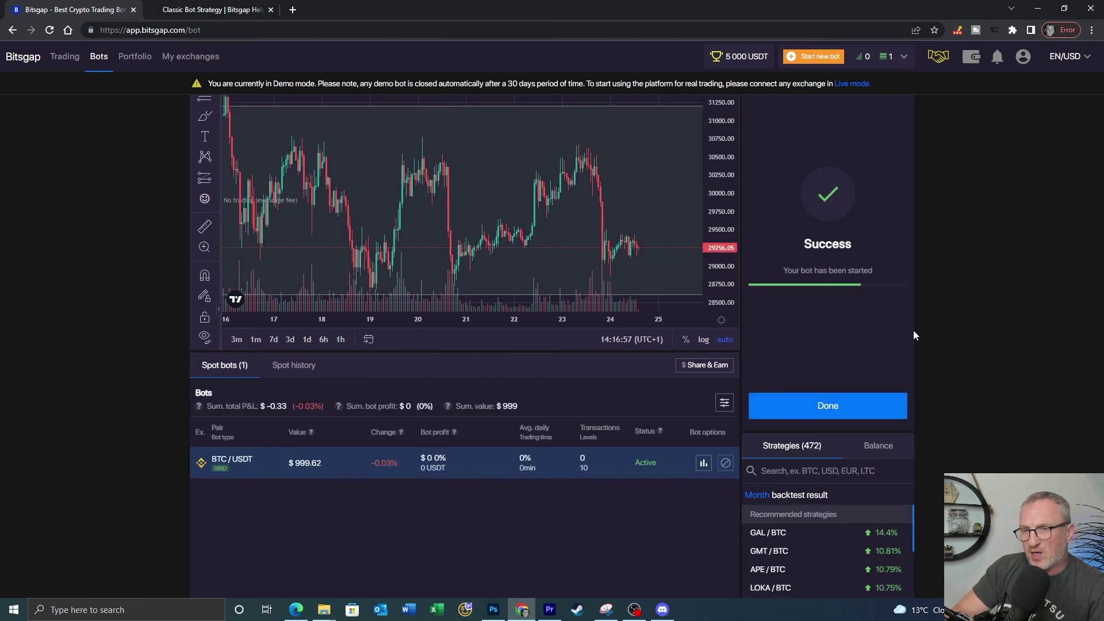
{"action": "left_click", "coordinate": [827, 405]}
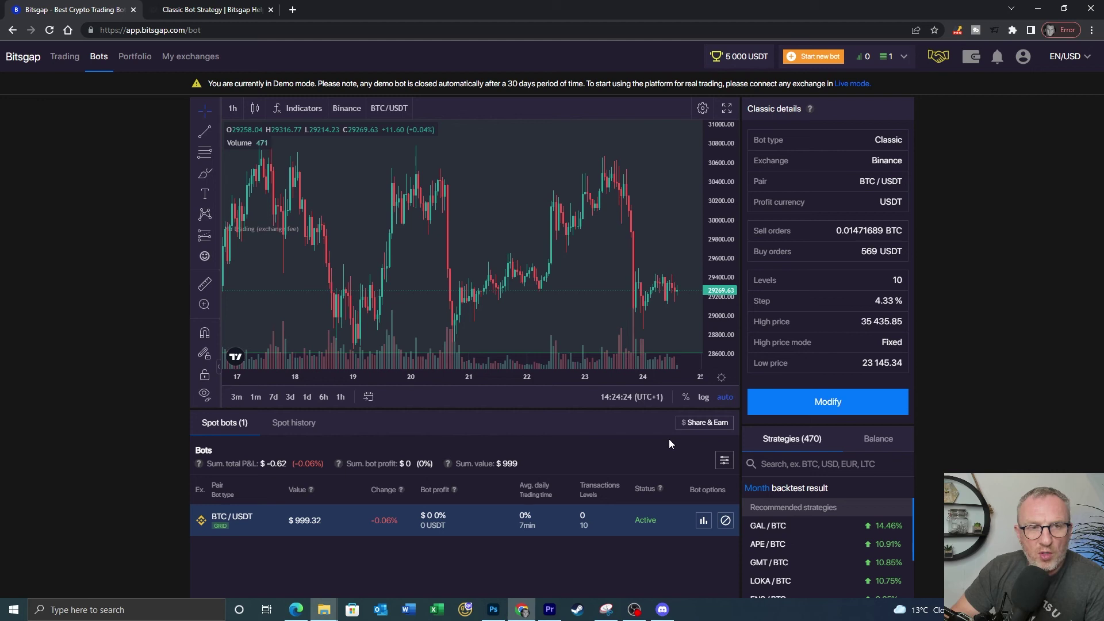
Search the Bitsgap help centre for "sbot" and open the Sbot Bot Strategy article.
{"action": "left_click", "coordinate": [229, 13]}
{"action": "scroll", "coordinate": [542, 305], "scroll_direction": "up", "scroll_amount": 8}
{"action": "scroll", "coordinate": [542, 304], "scroll_direction": "up", "scroll_amount": 3}
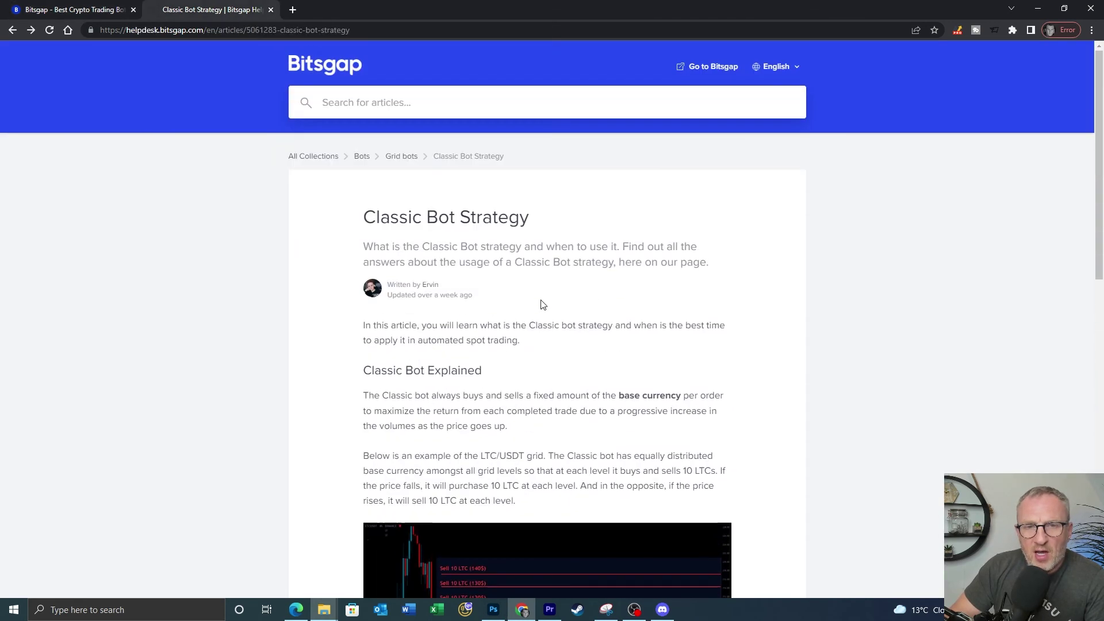
{"action": "left_click", "coordinate": [426, 106]}
{"action": "type", "text": "sbot"}
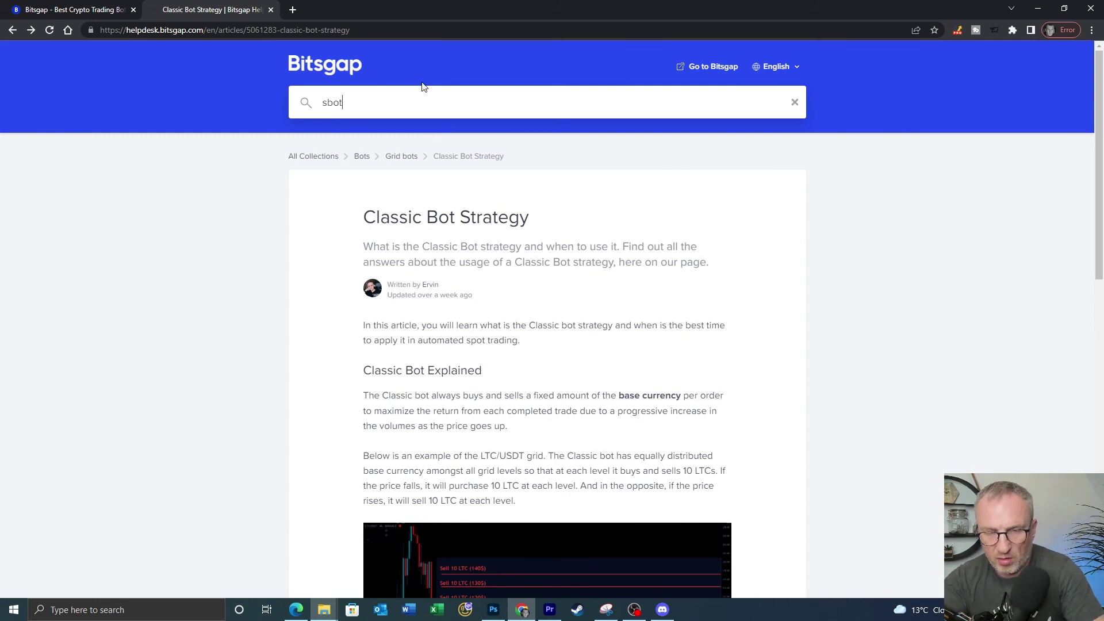
{"action": "key", "text": "Return"}
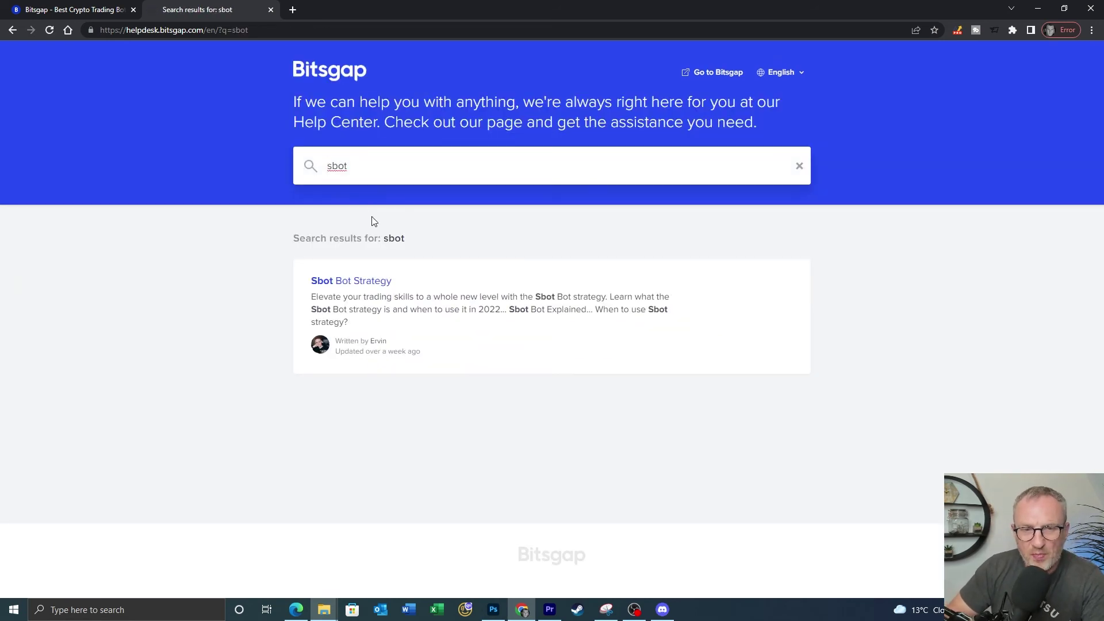
{"action": "left_click", "coordinate": [357, 284]}
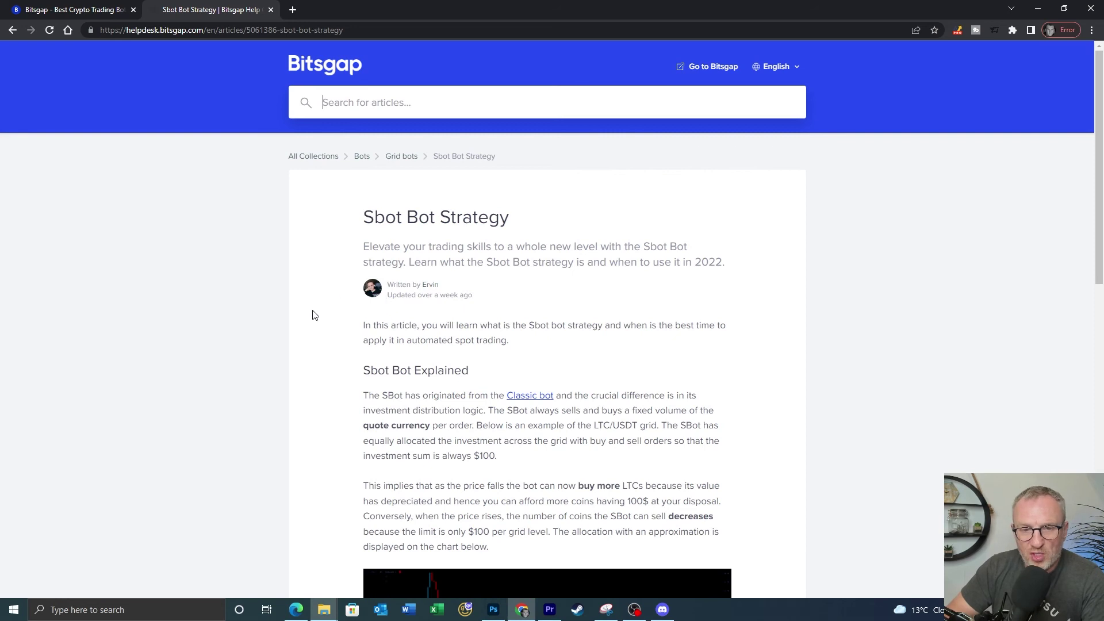
Read how the SBot distributes the investment across the grid, its LTC/USDT example chart, and when to use the strategy.
{"action": "scroll", "coordinate": [316, 303], "scroll_direction": "down", "scroll_amount": 4}
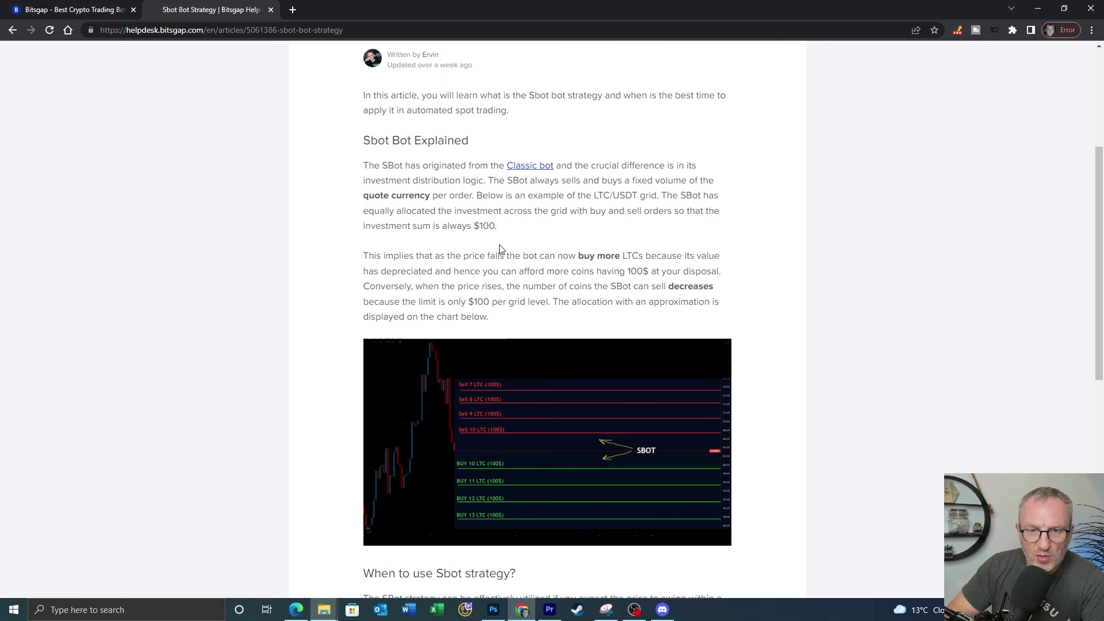
{"action": "scroll", "coordinate": [337, 248], "scroll_direction": "down", "scroll_amount": 2}
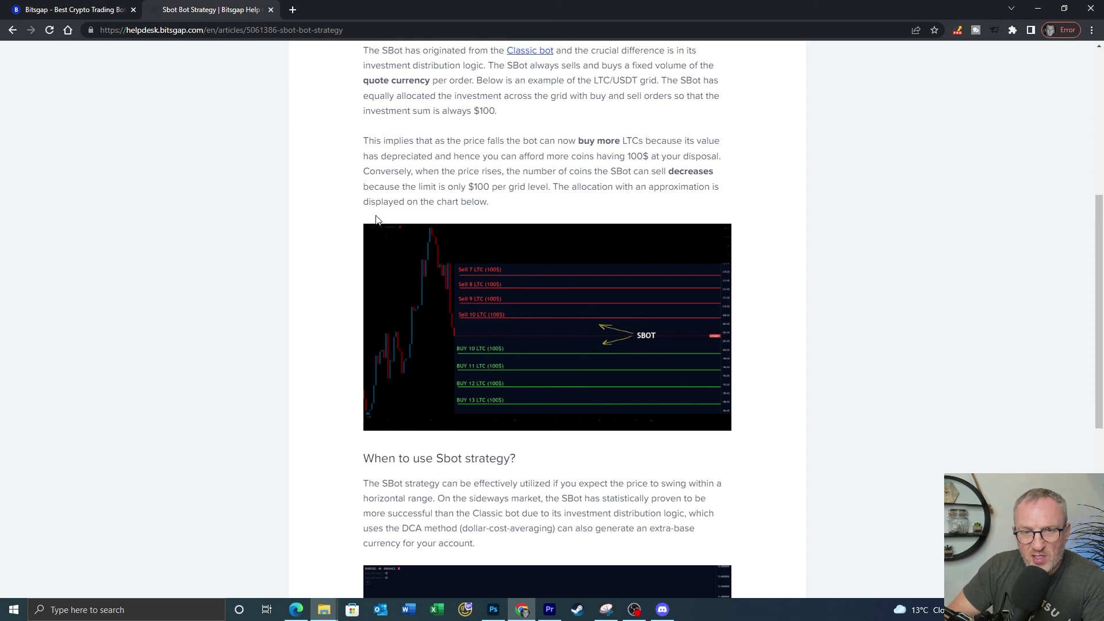
{"action": "scroll", "coordinate": [511, 294], "scroll_direction": "down", "scroll_amount": 3}
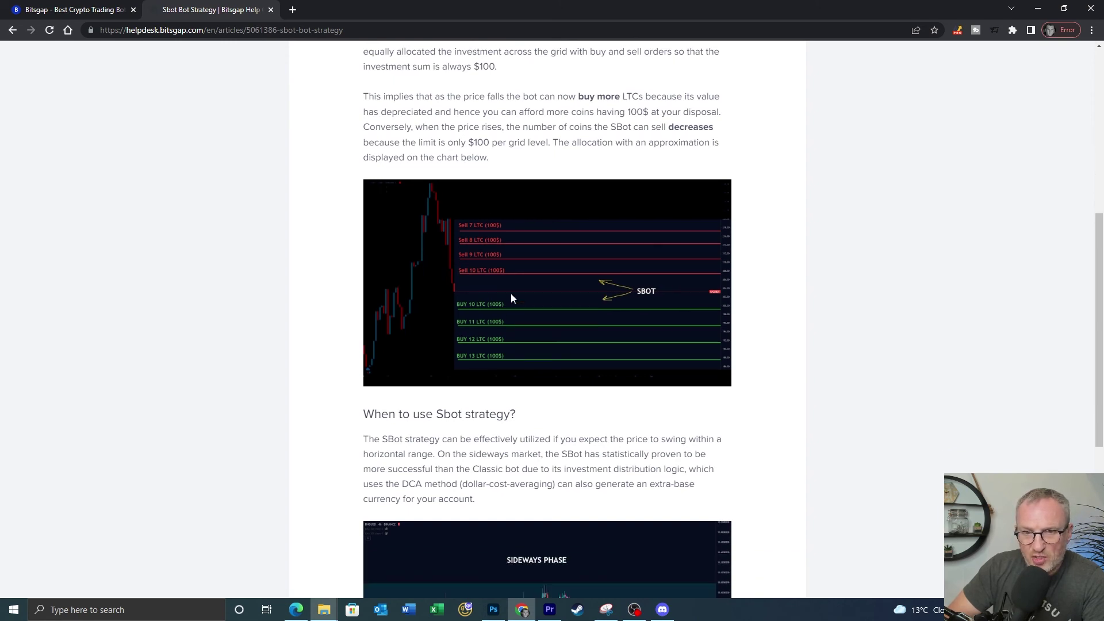
{"action": "scroll", "coordinate": [510, 278], "scroll_direction": "down", "scroll_amount": 2}
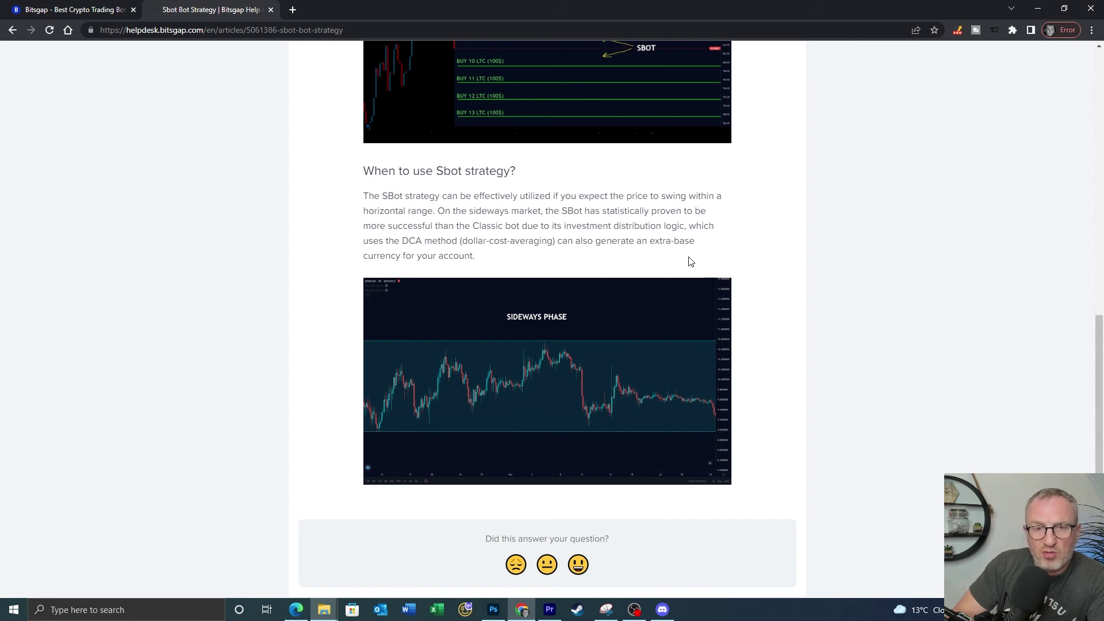
{"action": "scroll", "coordinate": [296, 273], "scroll_direction": "up", "scroll_amount": 10}
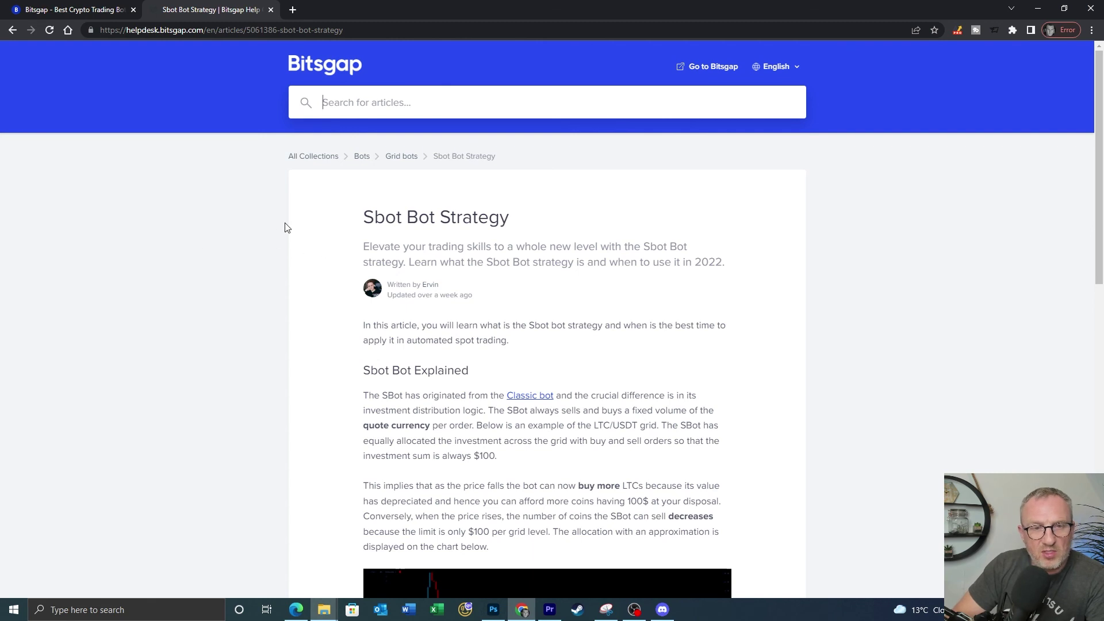
{"action": "scroll", "coordinate": [285, 227], "scroll_direction": "down", "scroll_amount": 5}
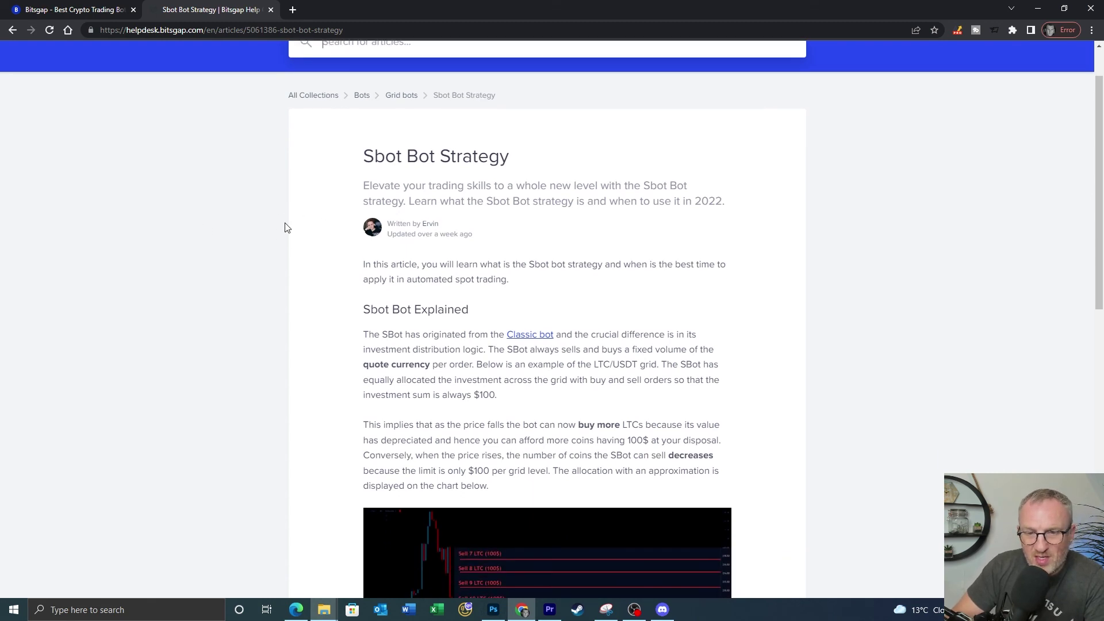
{"action": "scroll", "coordinate": [286, 227], "scroll_direction": "down", "scroll_amount": 3}
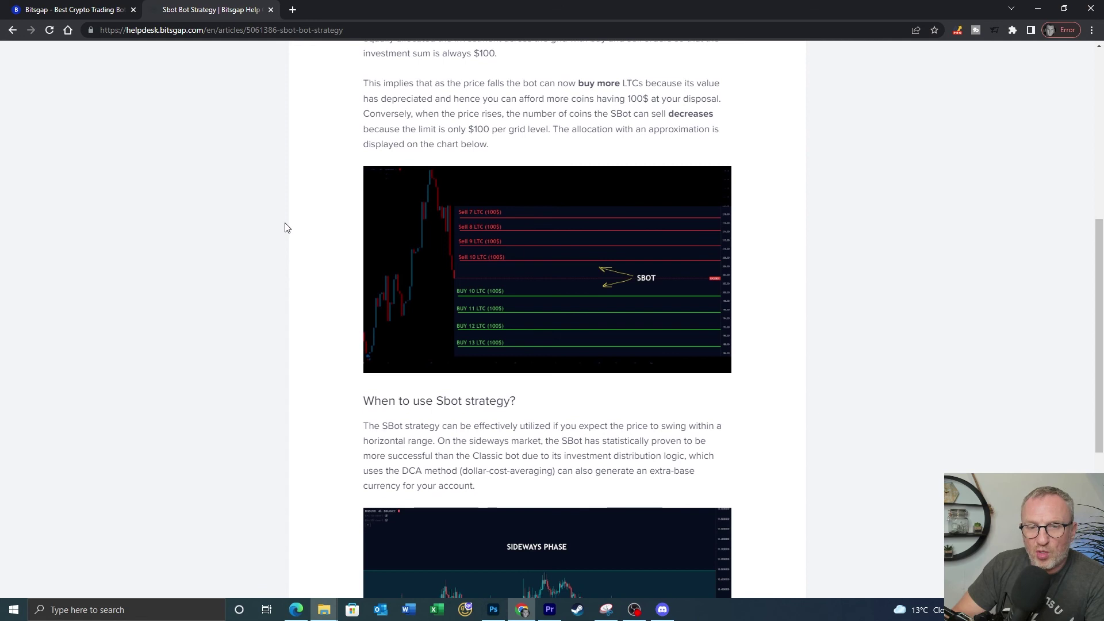
{"action": "scroll", "coordinate": [286, 227], "scroll_direction": "down", "scroll_amount": 3}
{"action": "scroll", "coordinate": [284, 226], "scroll_direction": "up", "scroll_amount": 6}
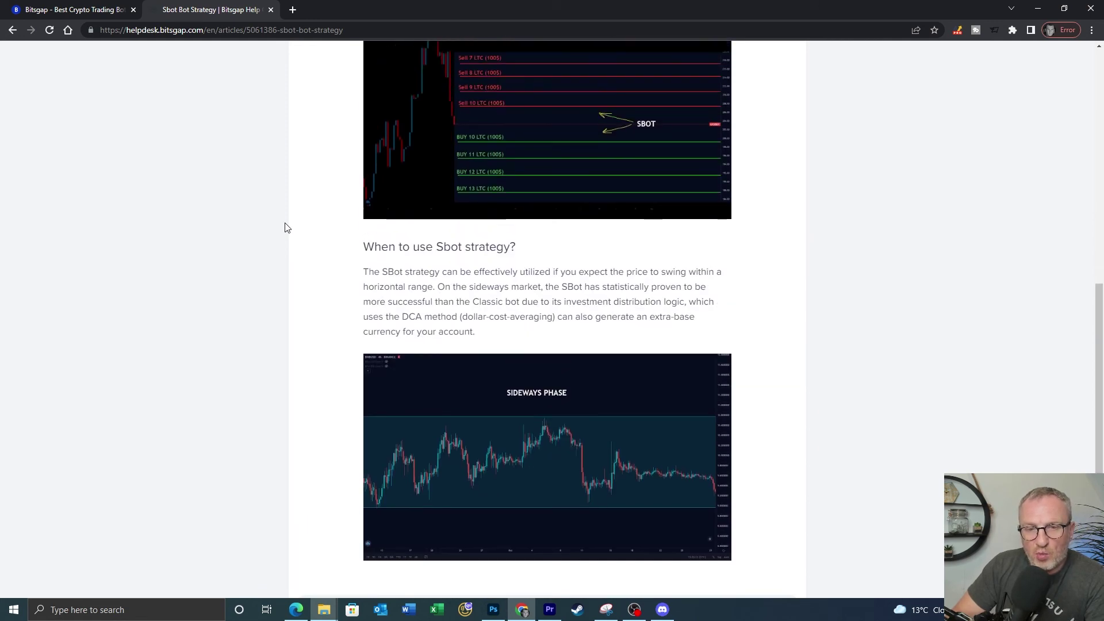
{"action": "scroll", "coordinate": [272, 236], "scroll_direction": "up", "scroll_amount": 5}
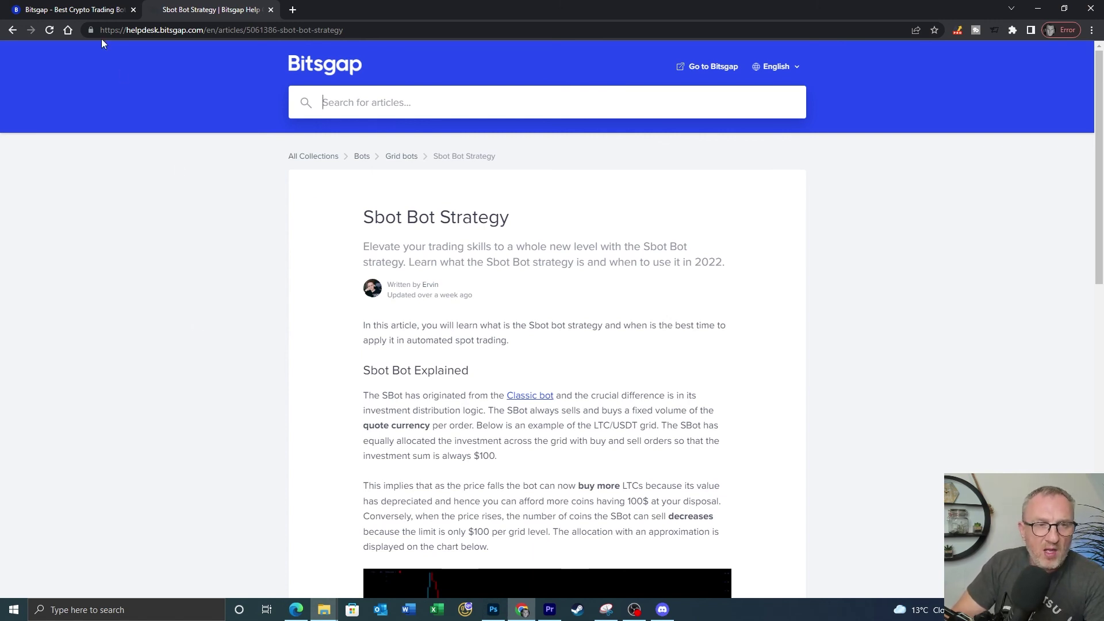
Return to the Bitsgap bots page and switch from demo to live mode to open the new exchange connection form.
{"action": "left_click", "coordinate": [73, 10]}
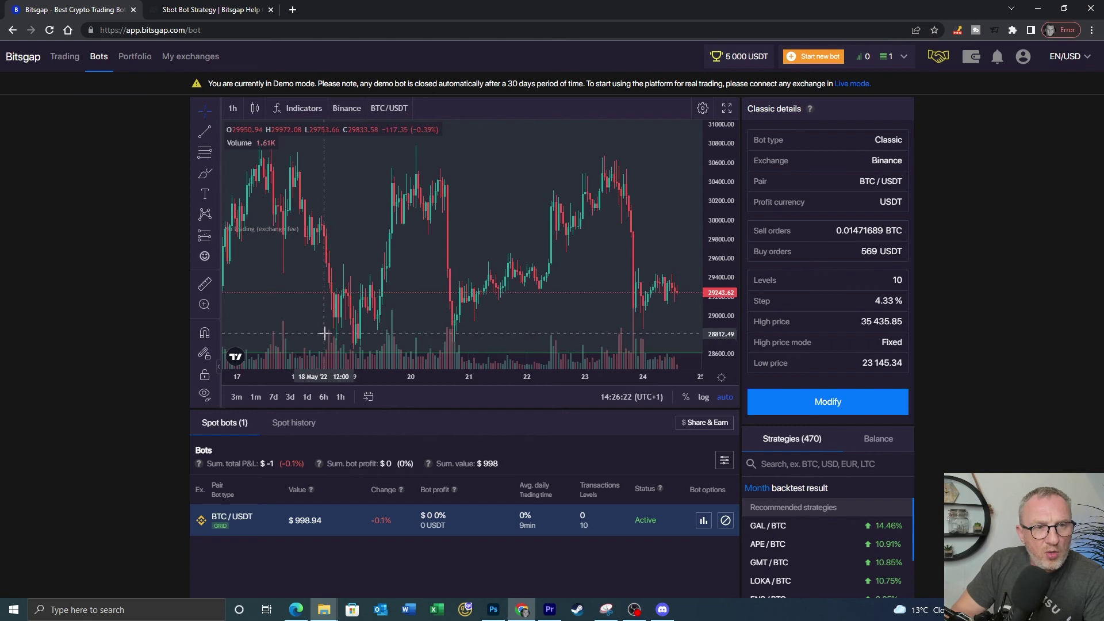
{"action": "left_click", "coordinate": [852, 85]}
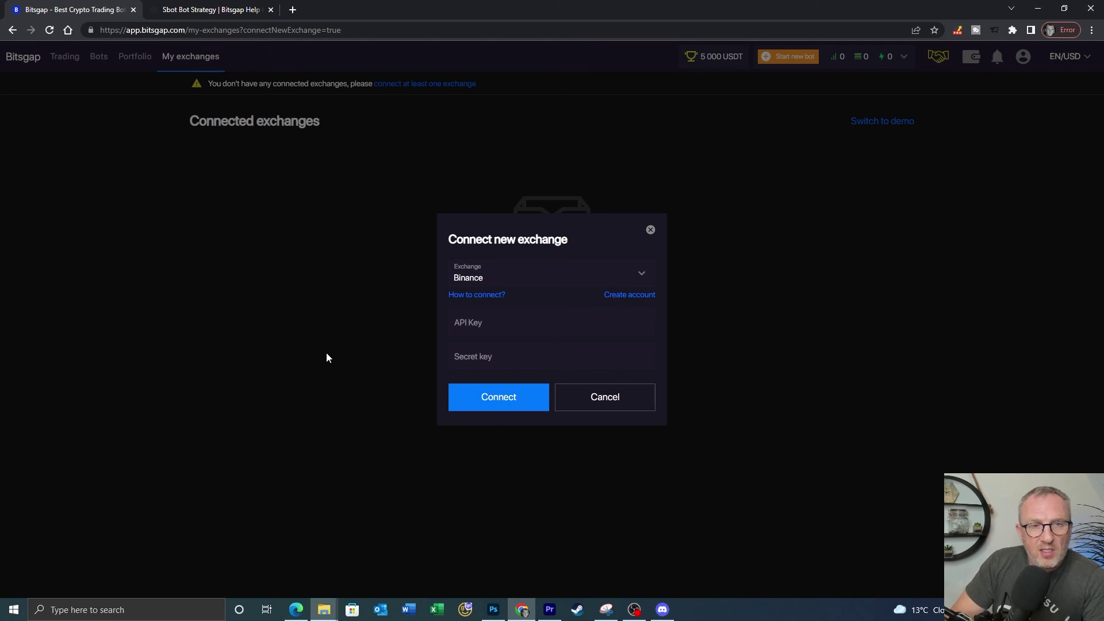
Open the Binance spot wallet page in a new browser tab and log in with the saved account credentials.
{"action": "left_click", "coordinate": [293, 10]}
{"action": "left_click", "coordinate": [301, 30]}
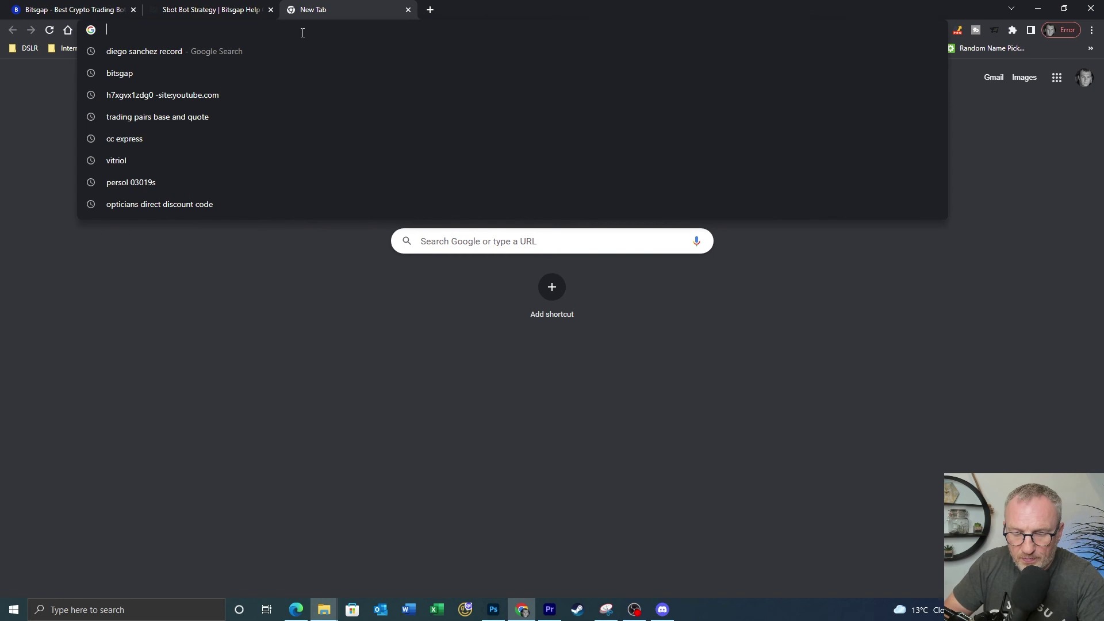
{"action": "type", "text": "bin"}
{"action": "type", "text": "nce"}
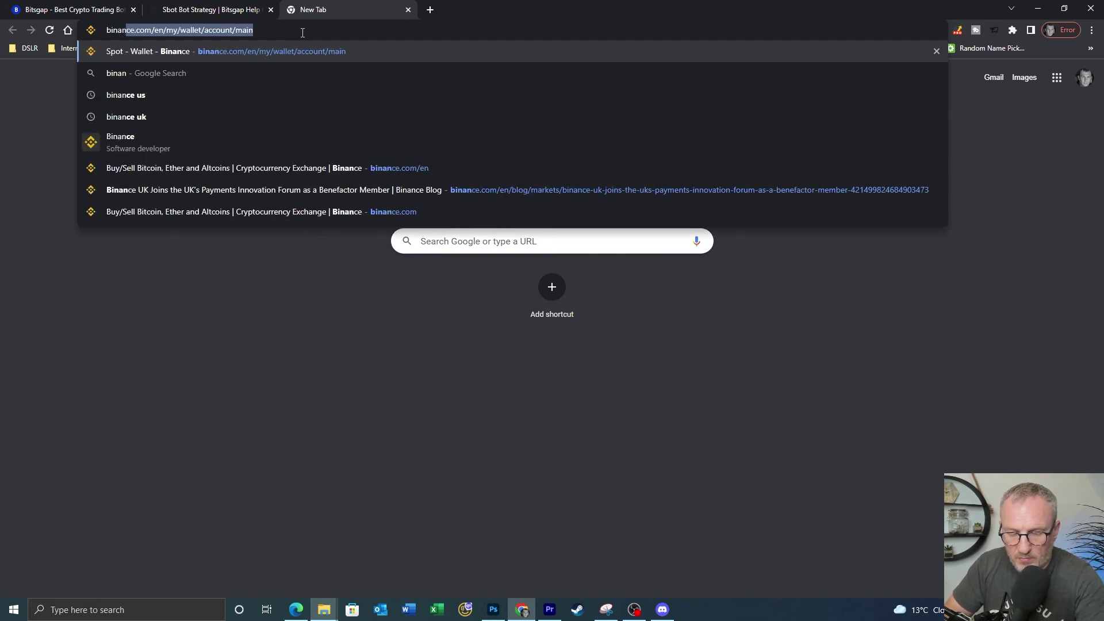
{"action": "left_click", "coordinate": [252, 51]}
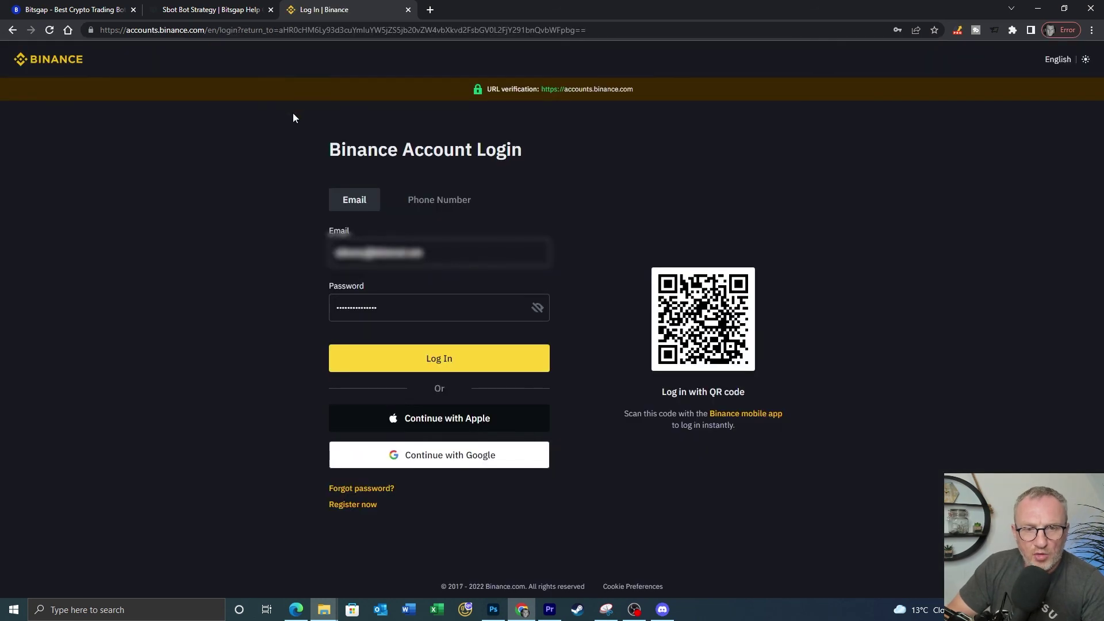
{"action": "left_click", "coordinate": [416, 357]}
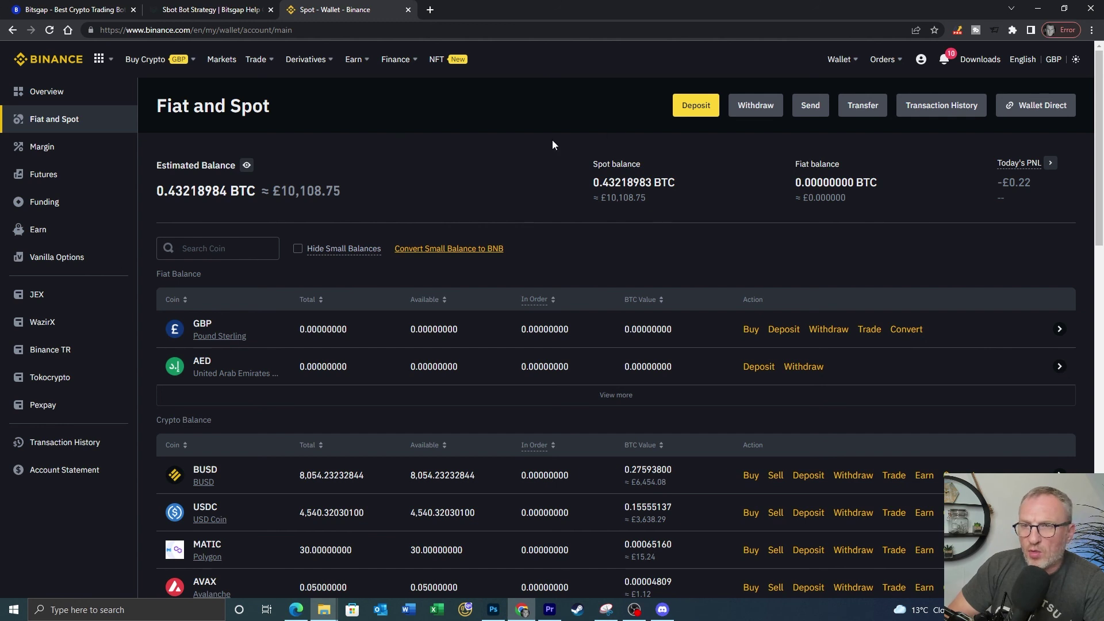
Open the Binance account's API management page and start creating a new API key labelled "bitsgap".
{"action": "mouse_move", "coordinate": [922, 60]}
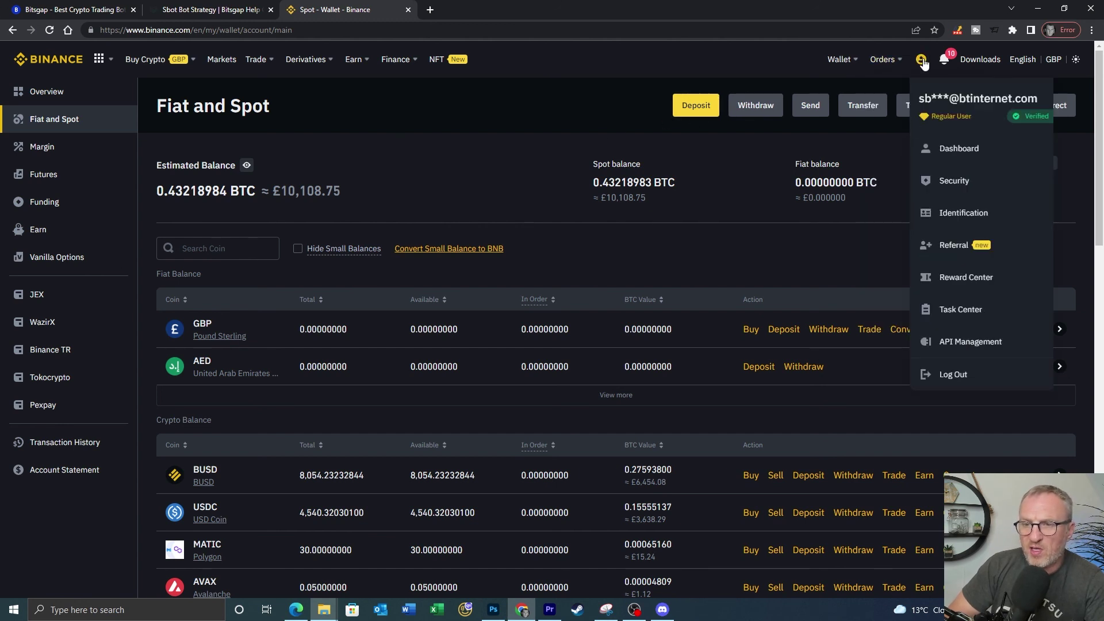
{"action": "left_click", "coordinate": [965, 347]}
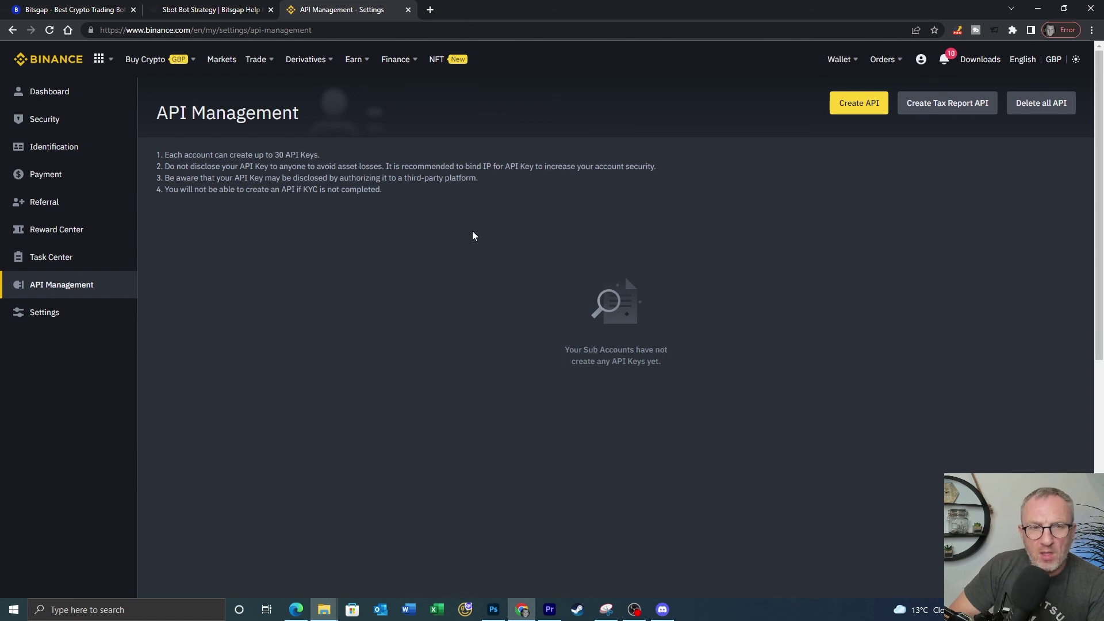
{"action": "left_click", "coordinate": [862, 107]}
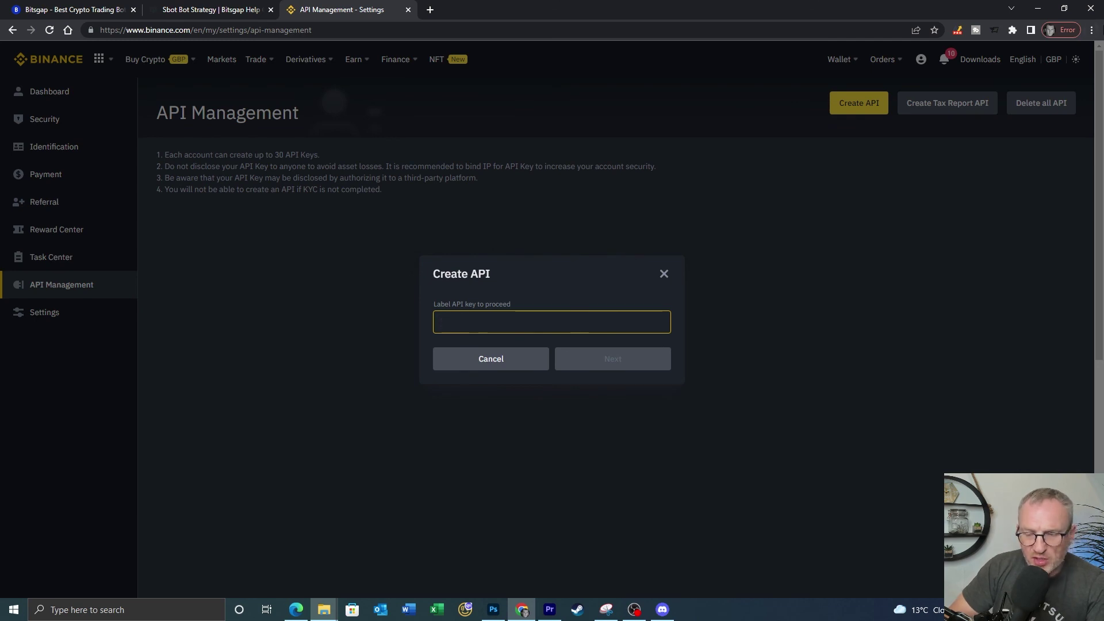
{"action": "type", "text": "bitsgap"}
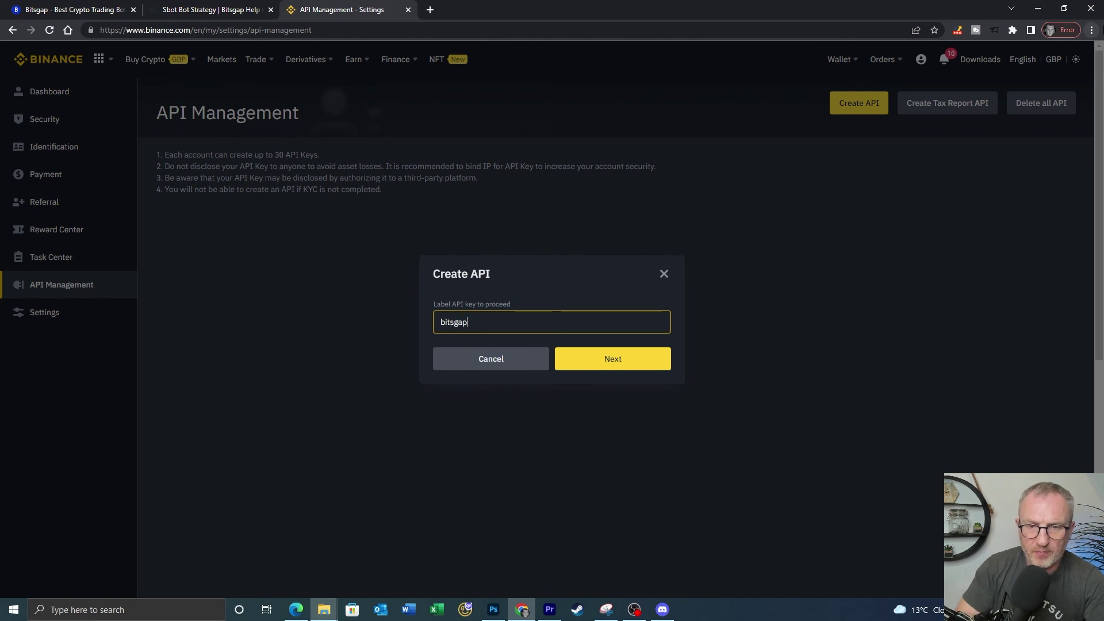
{"action": "left_click", "coordinate": [595, 362]}
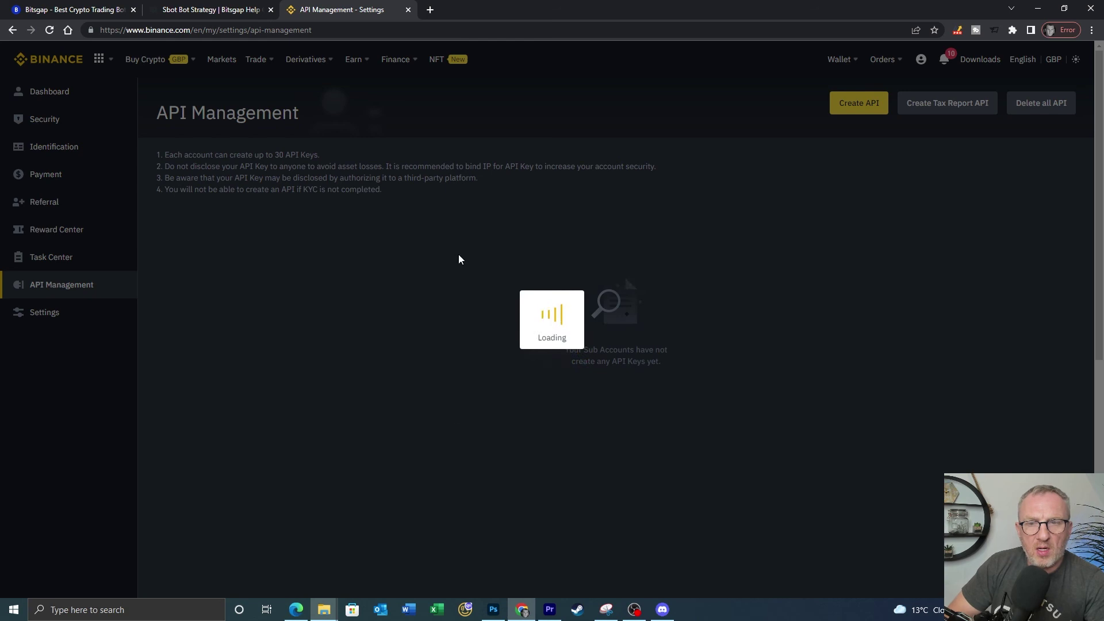
Solve the slider puzzle, request the email and phone verification codes, and submit both codes to create the API key.
{"action": "left_click_drag", "start_coordinate": [477, 382], "coordinate": [625, 383]}
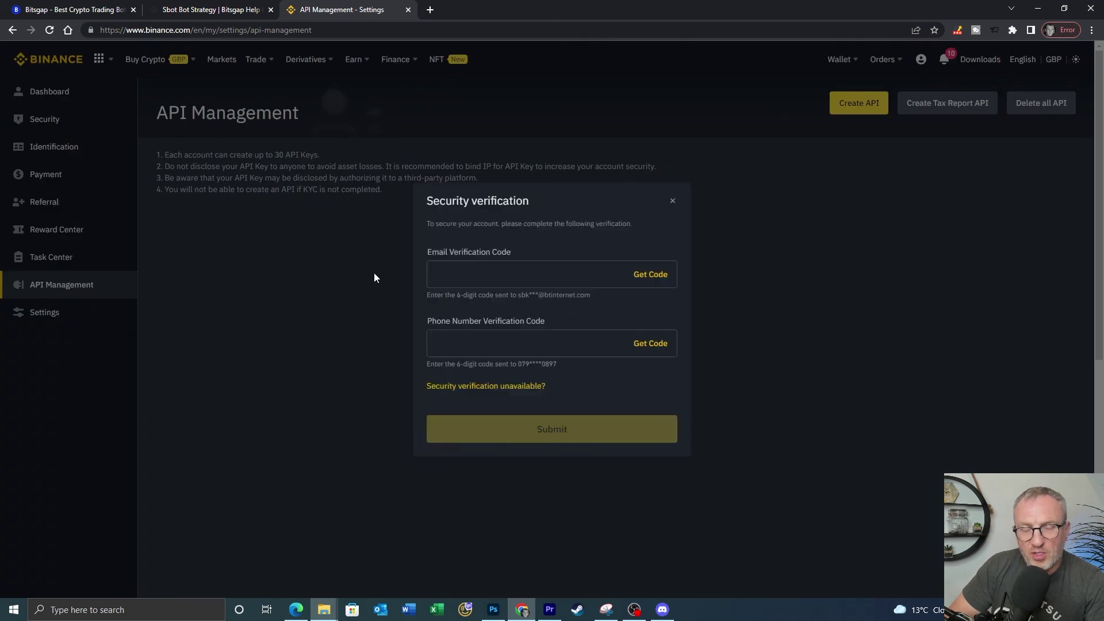
{"action": "left_click", "coordinate": [659, 280]}
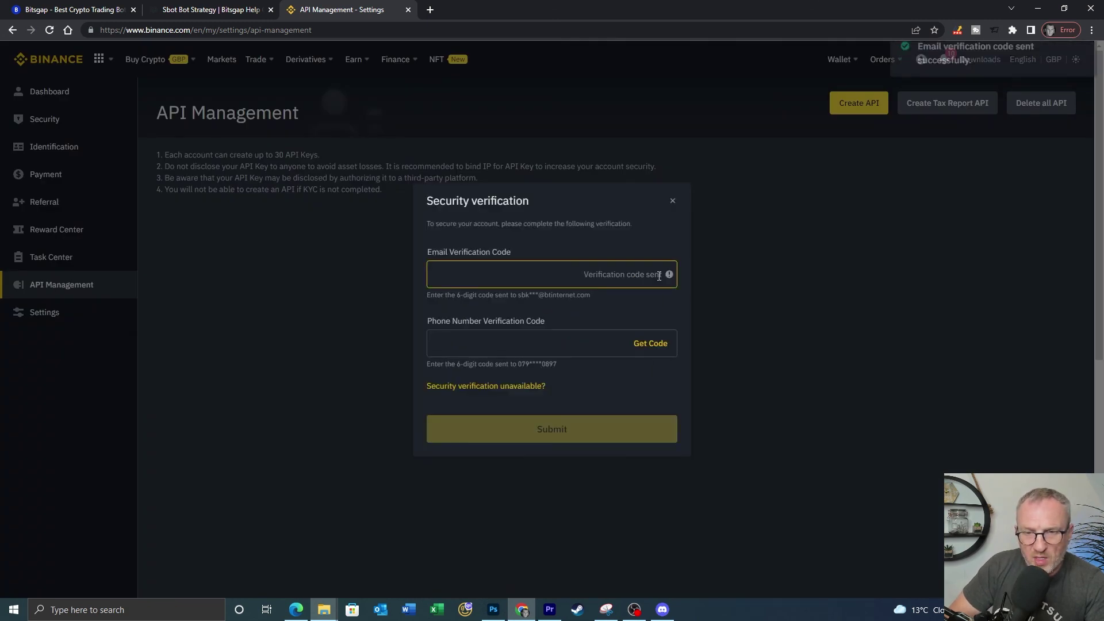
{"action": "left_click", "coordinate": [650, 343]}
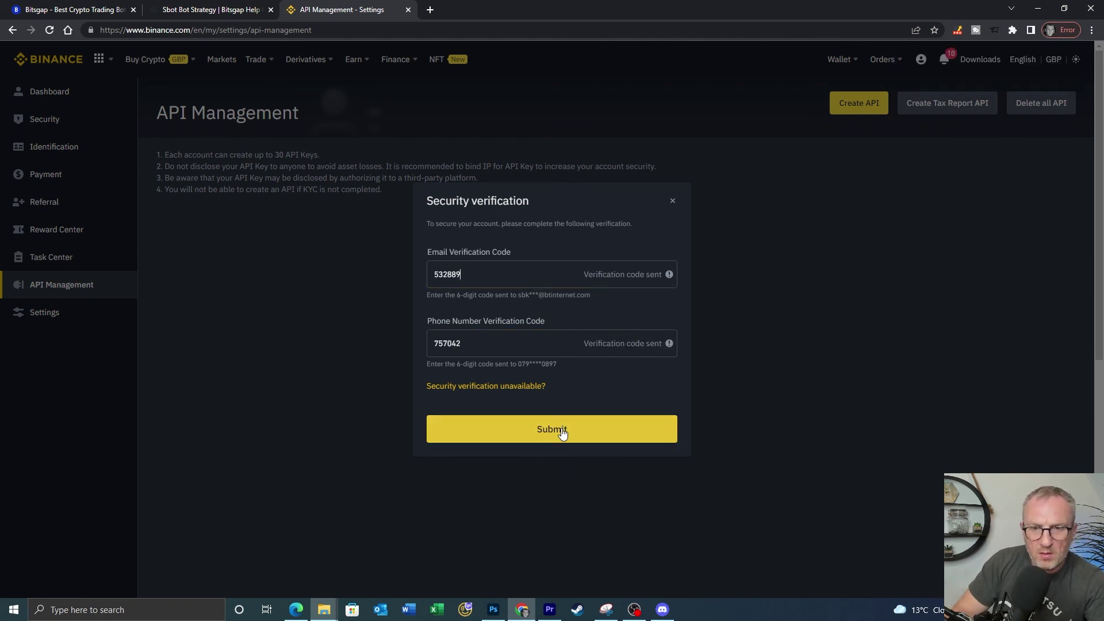
{"action": "left_click", "coordinate": [563, 434]}
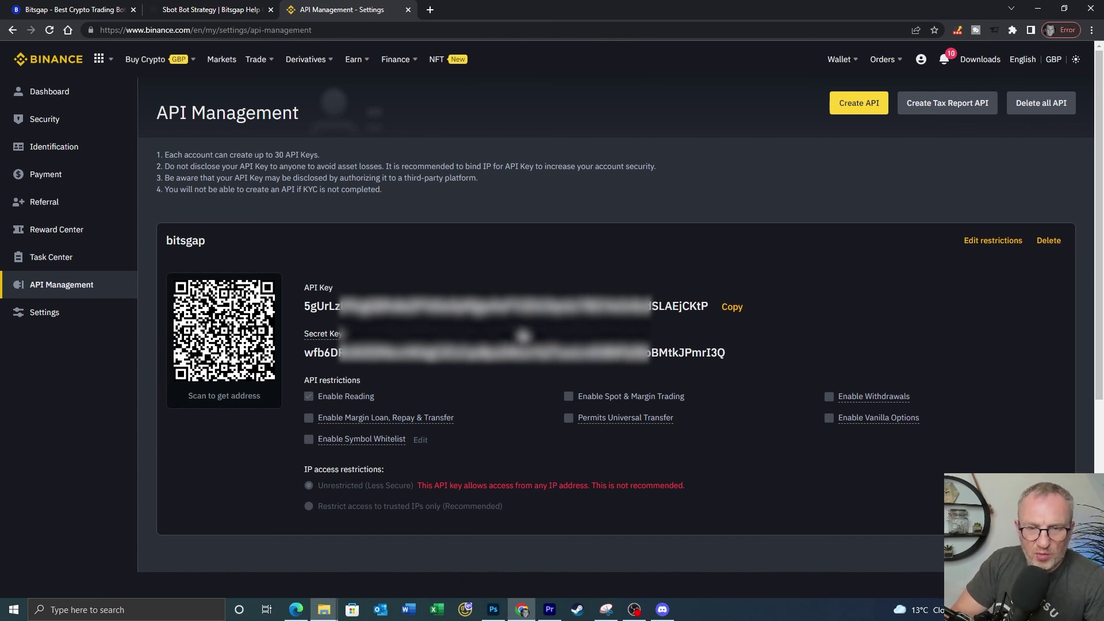
Copy the new API key from Binance and paste it into the key field of Bitsgap's new exchange connection form.
{"action": "left_click", "coordinate": [732, 307]}
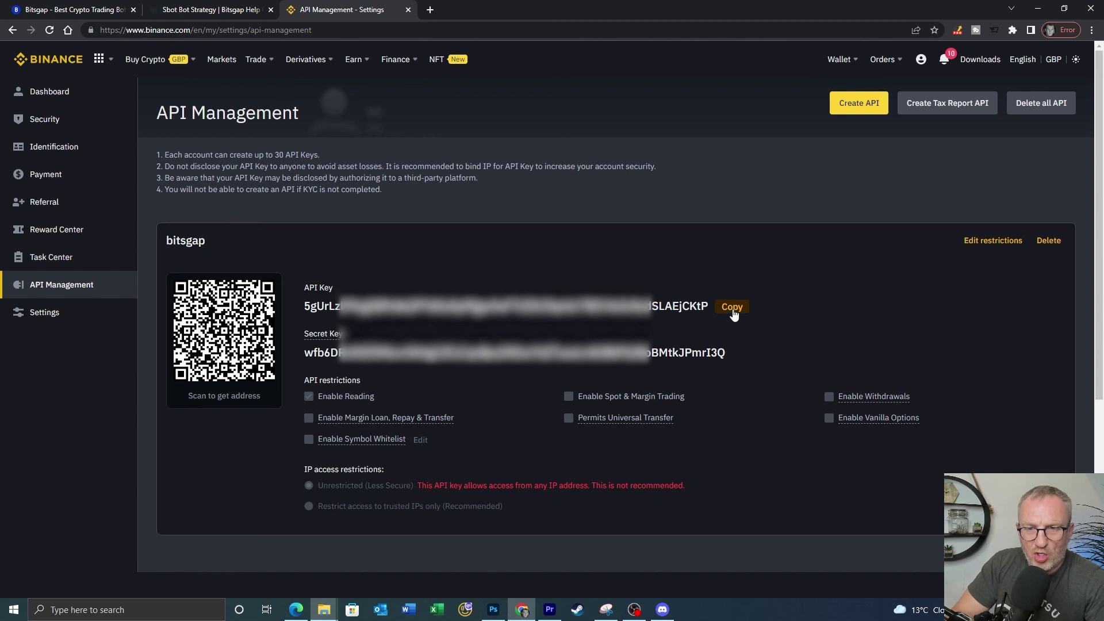
{"action": "left_click", "coordinate": [84, 10]}
{"action": "left_click", "coordinate": [489, 325]}
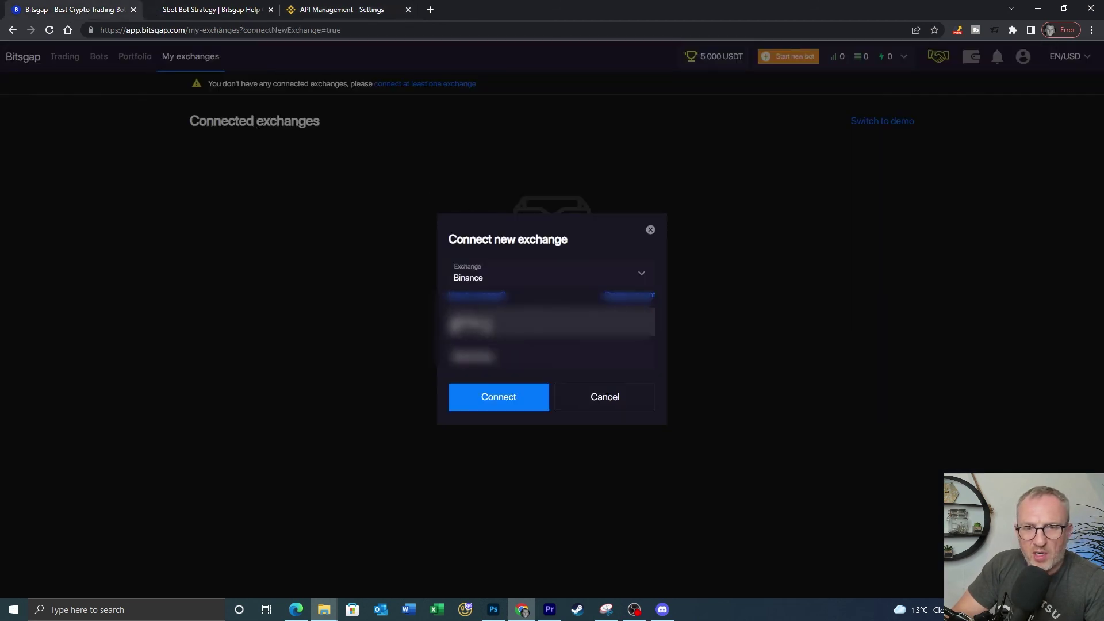
{"action": "right_click", "coordinate": [489, 331]}
{"action": "left_click", "coordinate": [520, 416]}
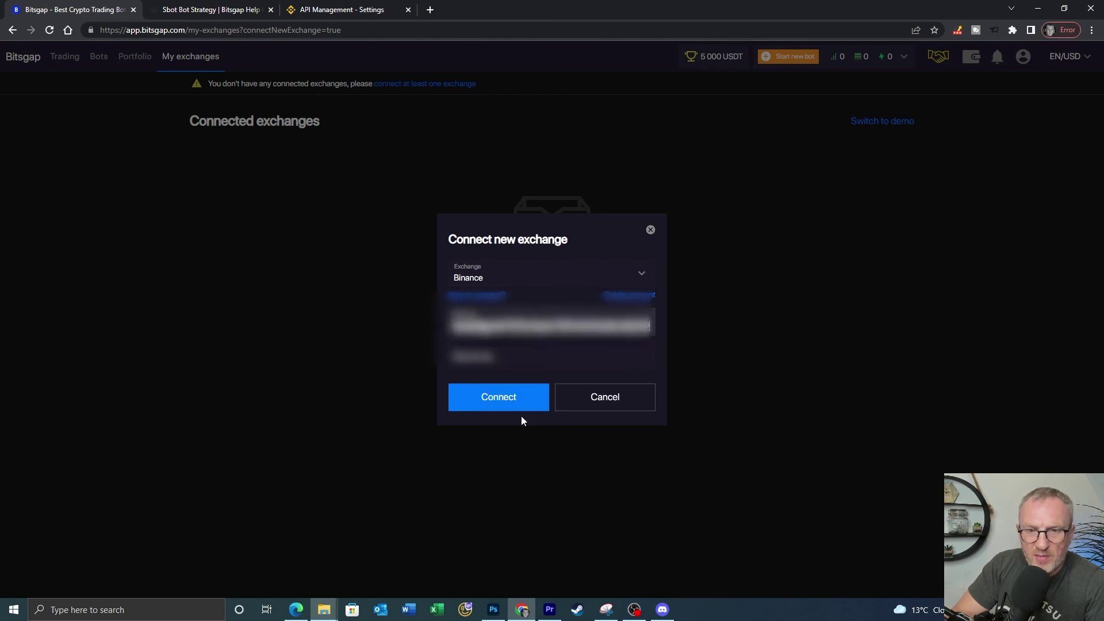
Copy the secret key from Binance into the secret field of Bitsgap's connection form and connect the Binance exchange.
{"action": "left_click", "coordinate": [521, 356]}
{"action": "left_click", "coordinate": [333, 16]}
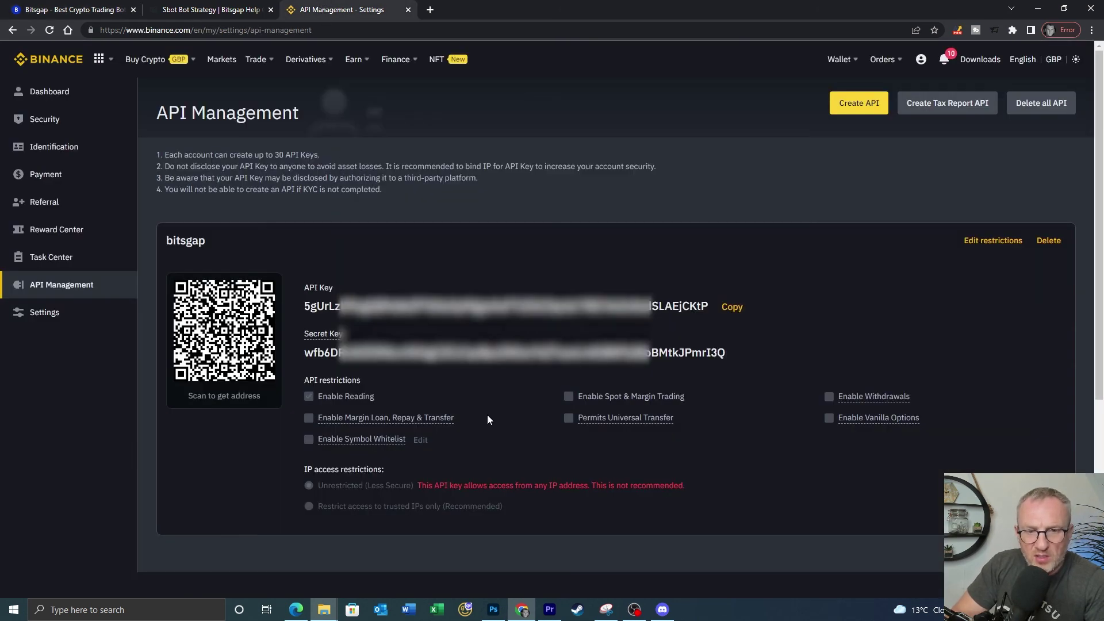
{"action": "left_click_drag", "start_coordinate": [725, 352], "coordinate": [307, 357]}
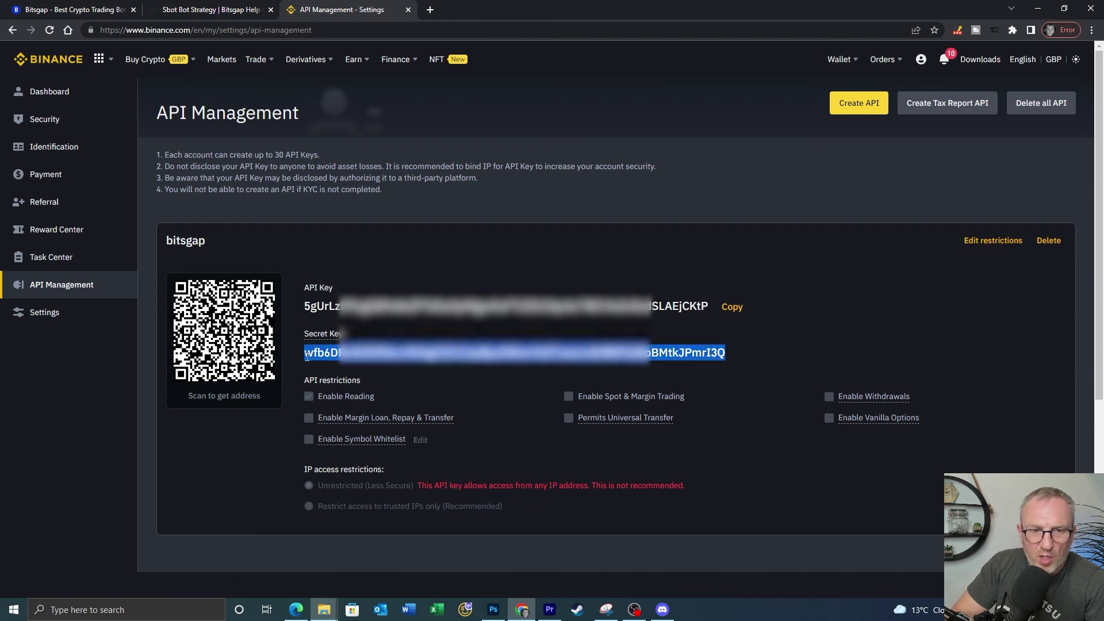
{"action": "right_click", "coordinate": [327, 357]}
{"action": "left_click", "coordinate": [368, 366]}
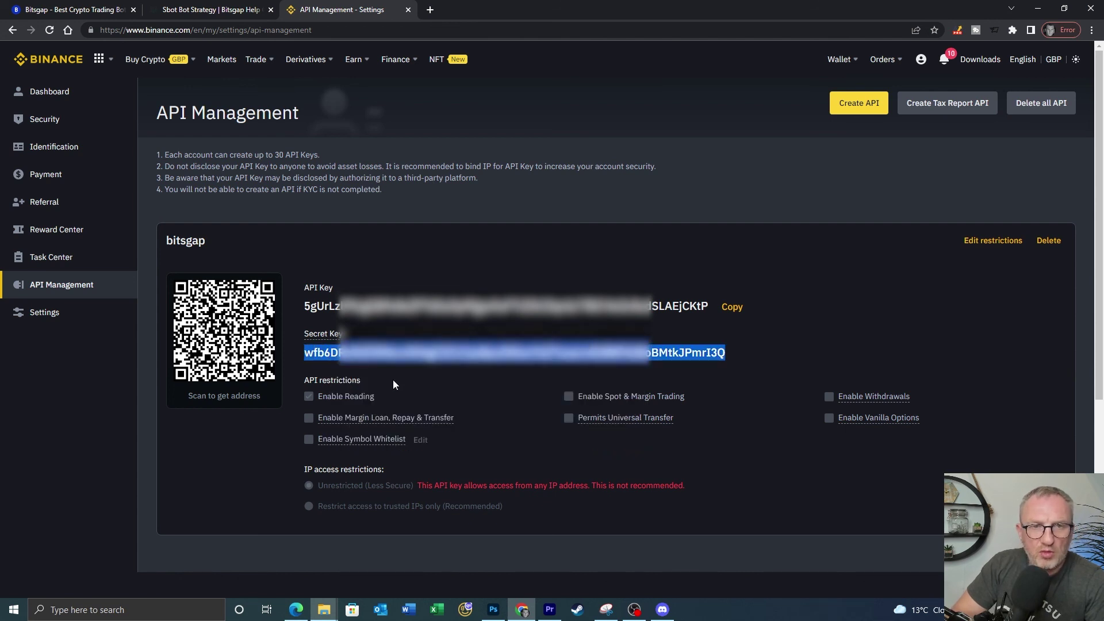
{"action": "left_click", "coordinate": [221, 10]}
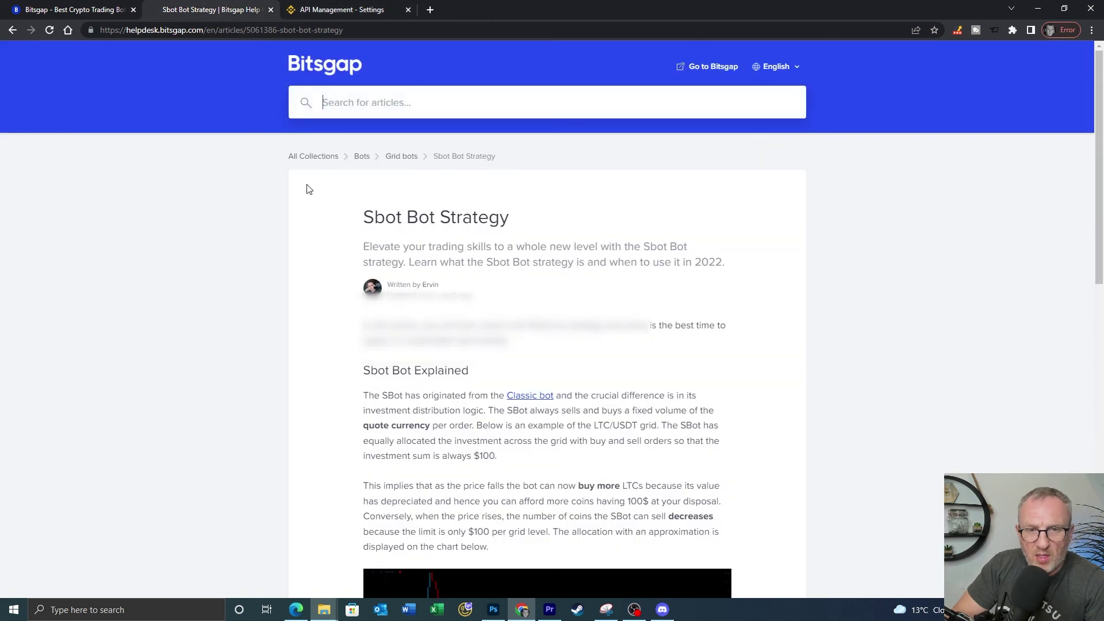
{"action": "left_click", "coordinate": [81, 9]}
{"action": "left_click", "coordinate": [482, 356]}
{"action": "right_click", "coordinate": [482, 360]}
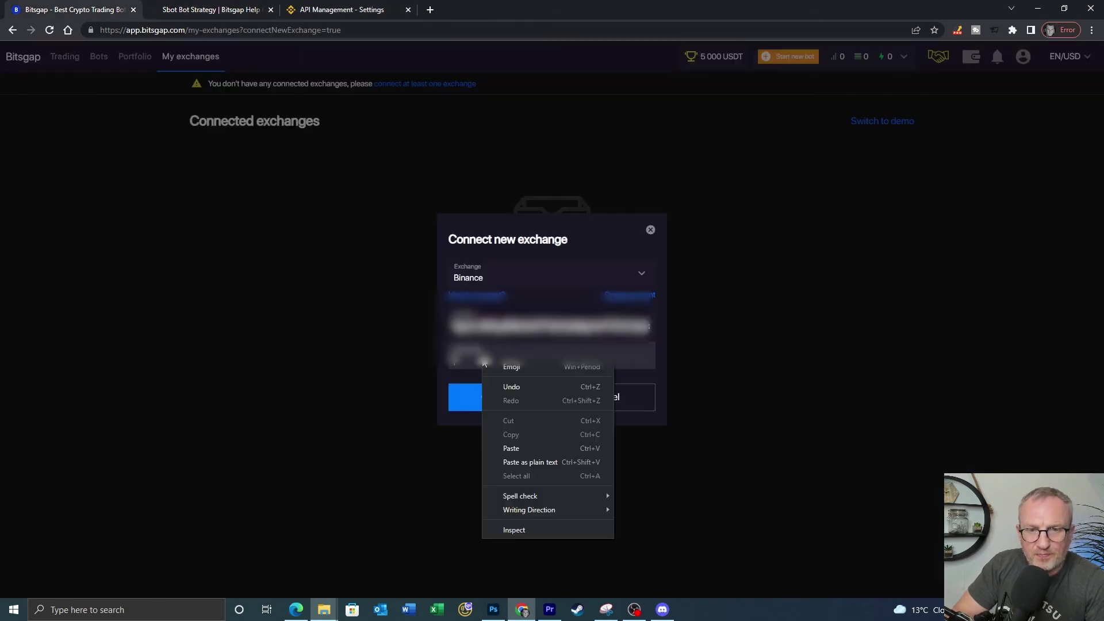
{"action": "left_click", "coordinate": [515, 448]}
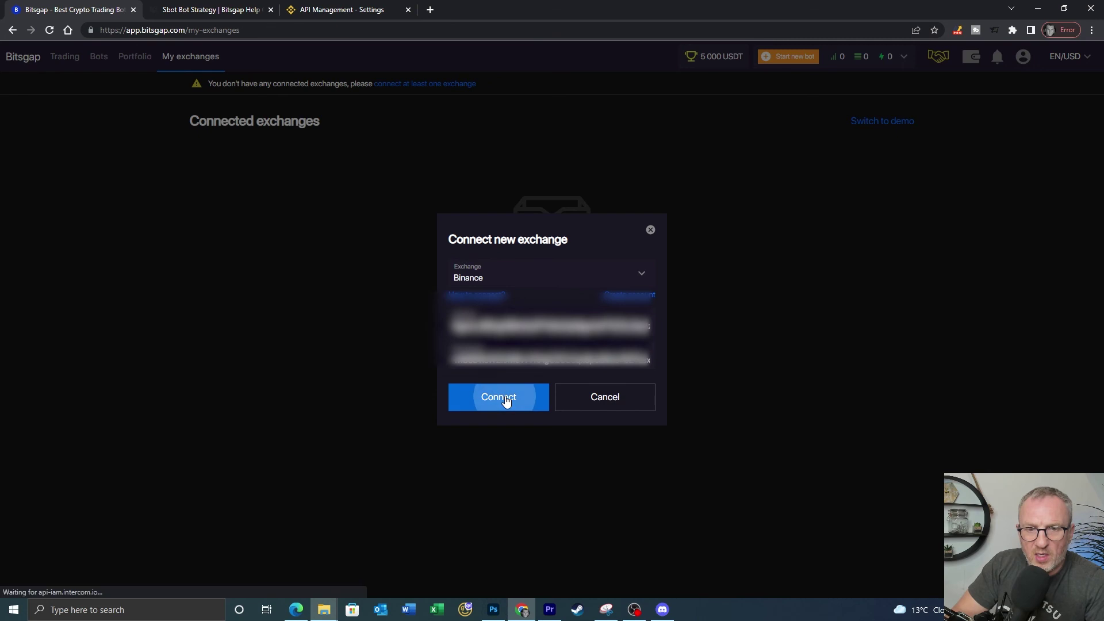
{"action": "left_click", "coordinate": [506, 400]}
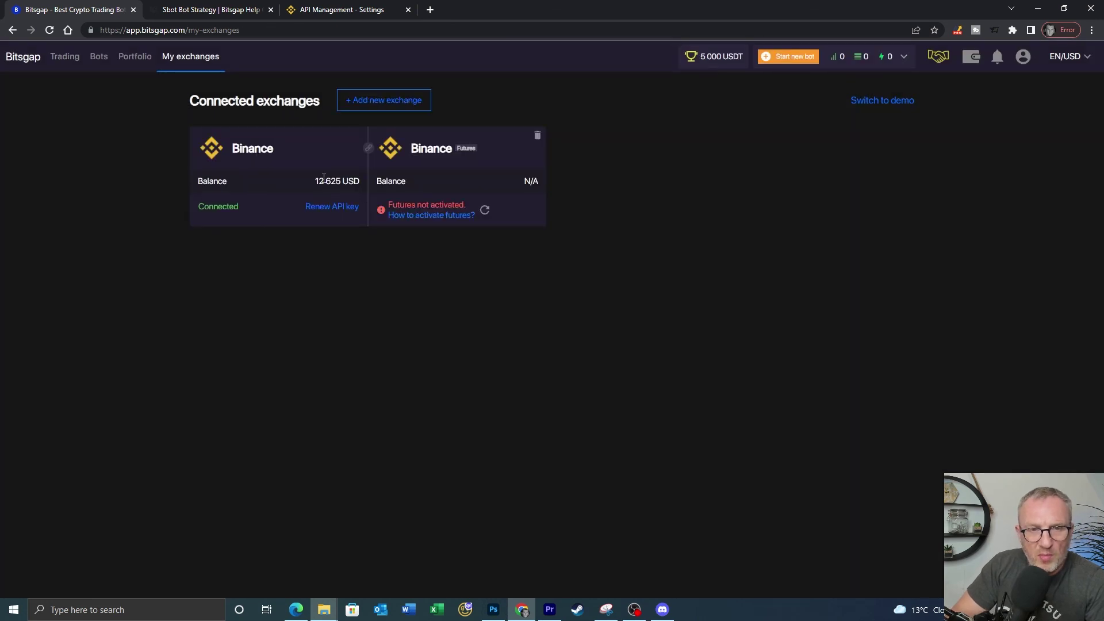